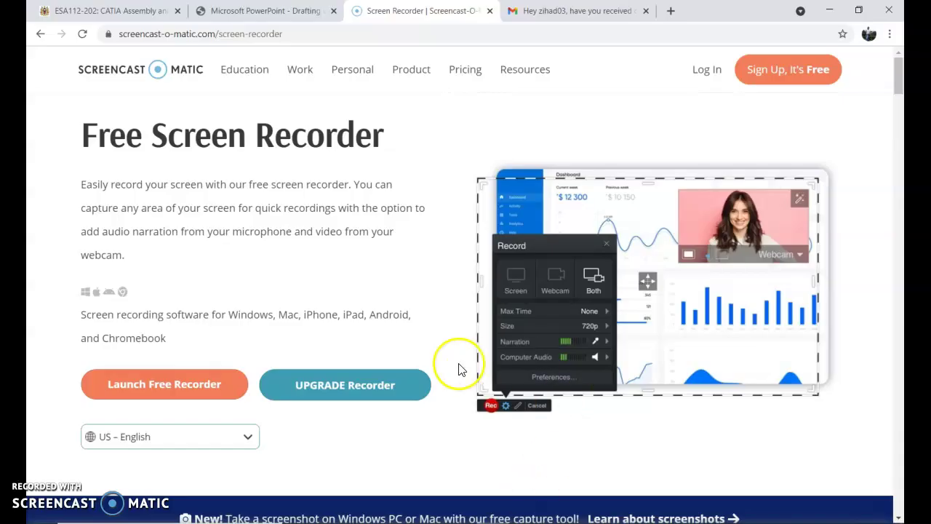
Open the Drafting workbench PDF and go to the Dimensioning slide on page 15
{"action": "left_click", "coordinate": [262, 11]}
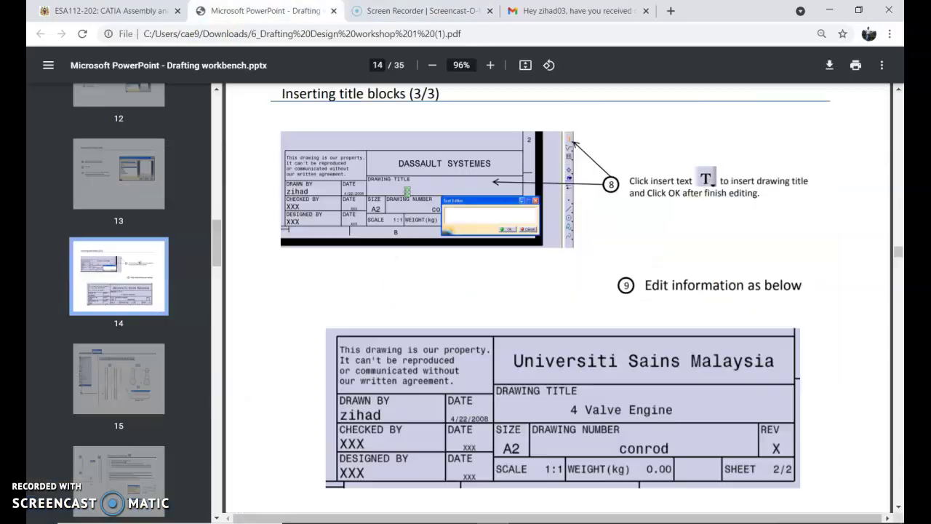
{"action": "scroll", "coordinate": [555, 298], "scroll_direction": "down", "scroll_amount": 6}
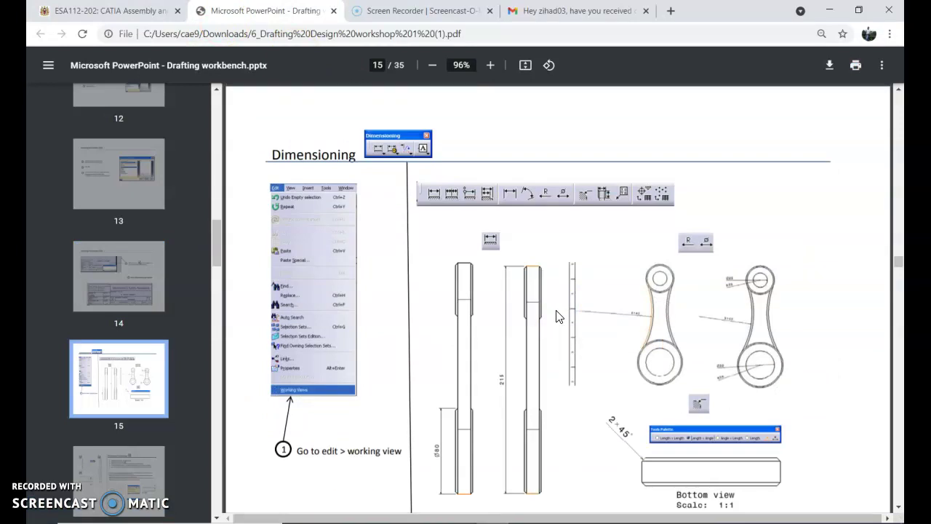
{"action": "scroll", "coordinate": [380, 243], "scroll_direction": "down", "scroll_amount": 2}
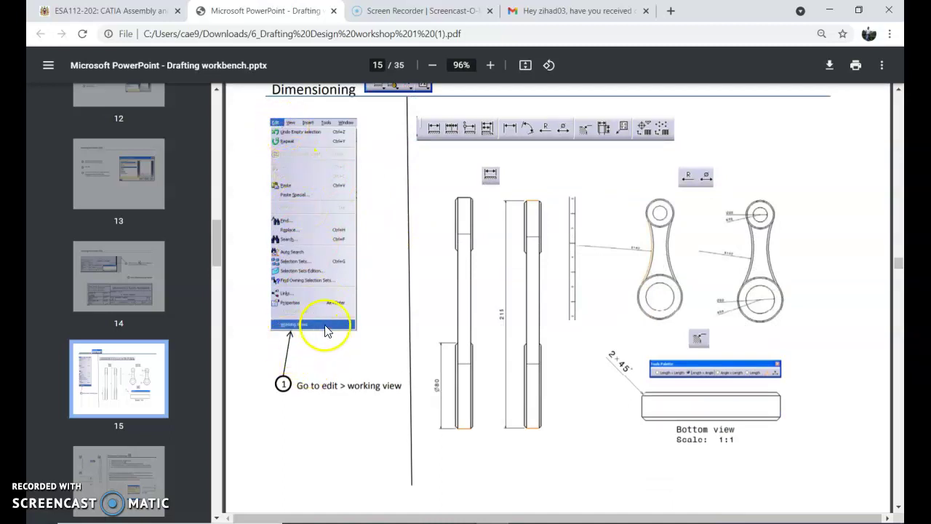
Switch to the CATIA drawing, return Sheet.2 from its background to the working views, and fit the whole sheet in the window
{"action": "key", "text": "alt+Tab"}
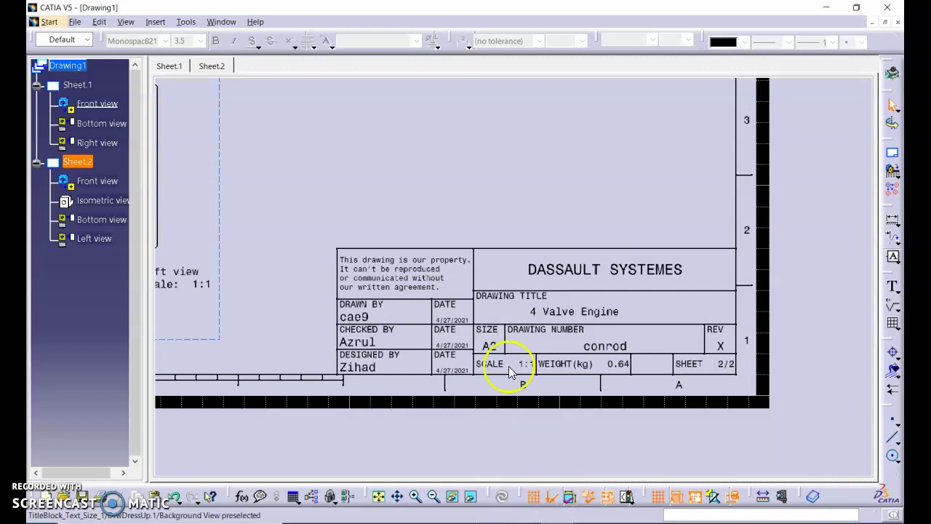
{"action": "left_click", "coordinate": [99, 21]}
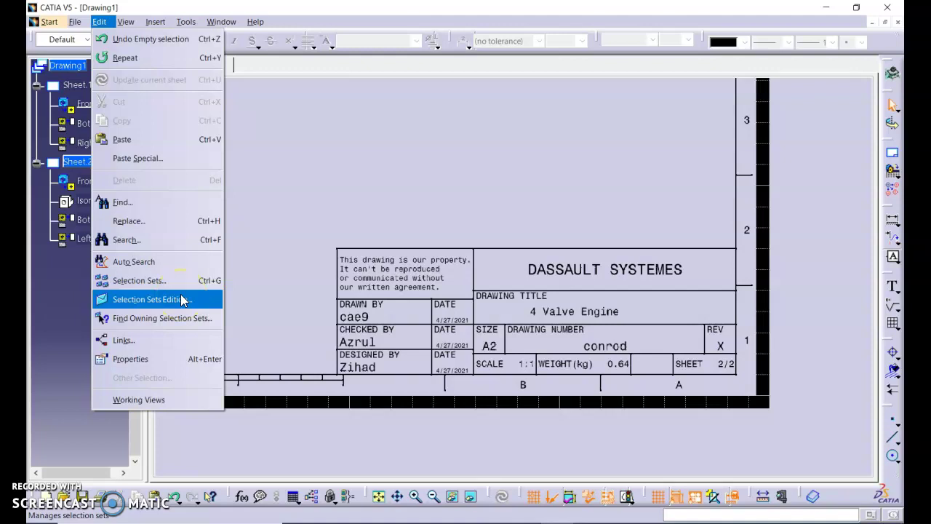
{"action": "left_click", "coordinate": [188, 357]}
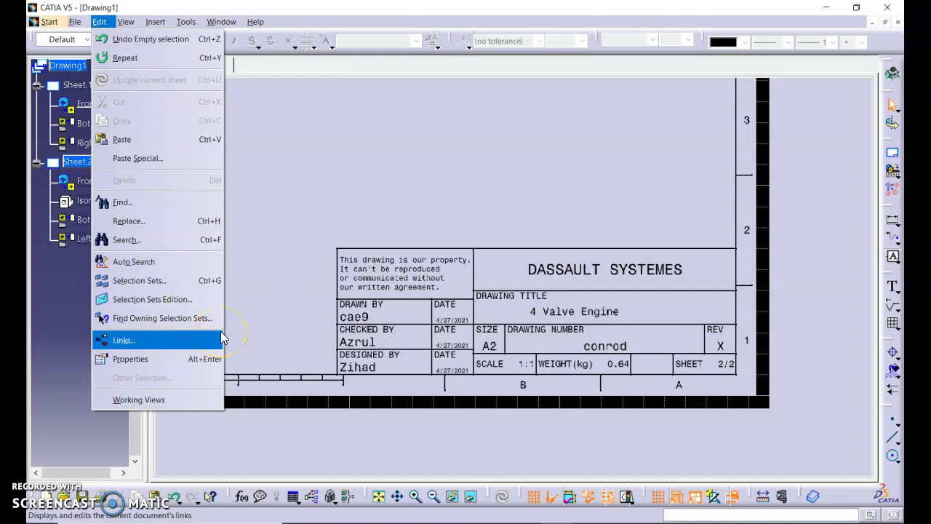
{"action": "left_click", "coordinate": [192, 399]}
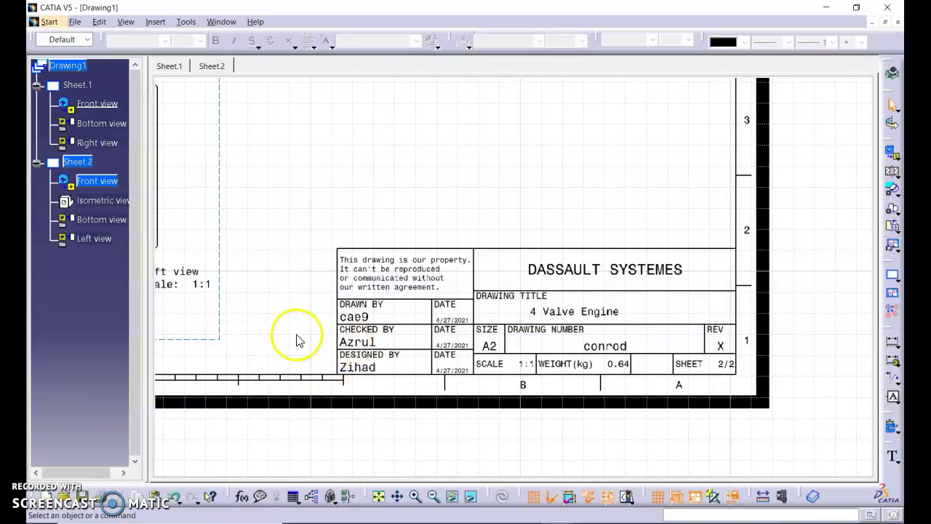
{"action": "left_click", "coordinate": [100, 23]}
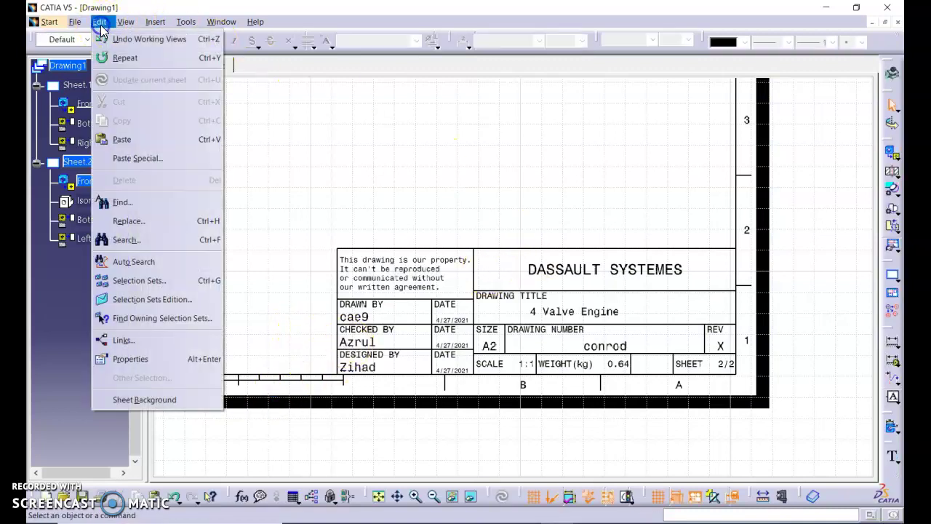
{"action": "mouse_move", "coordinate": [135, 29]}
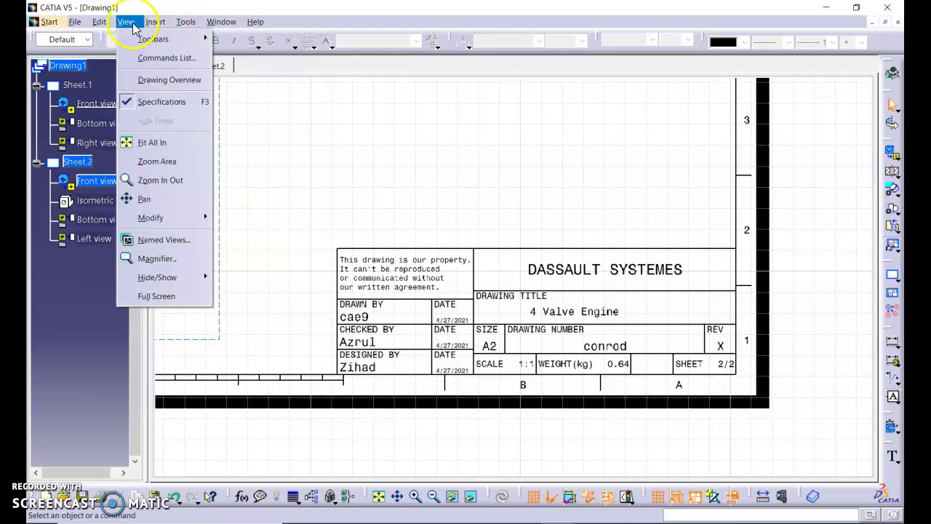
{"action": "left_click", "coordinate": [414, 135]}
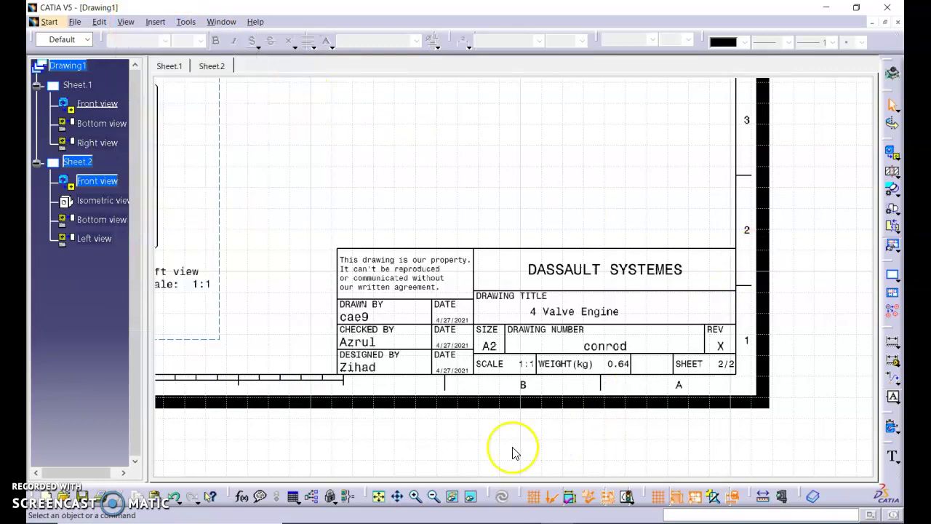
{"action": "left_click", "coordinate": [384, 501]}
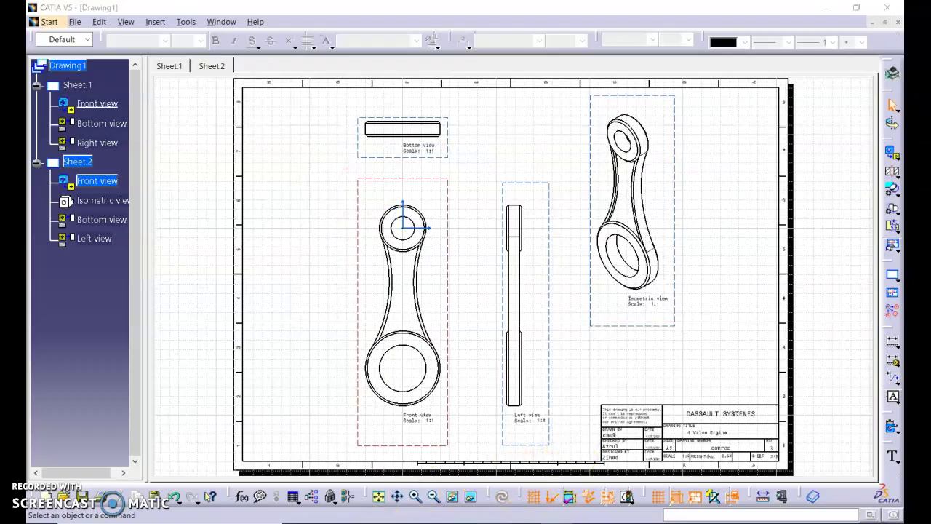
Following the Dimensioning slide, dimension the conrod's overall length in the left view, placing the dimension beside the view
{"action": "left_click", "coordinate": [499, 523]}
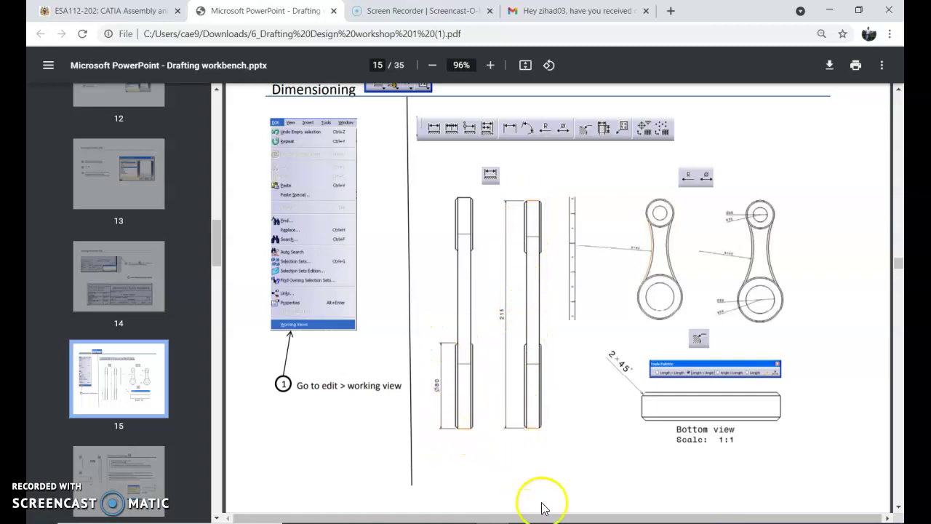
{"action": "key", "text": "alt+Tab"}
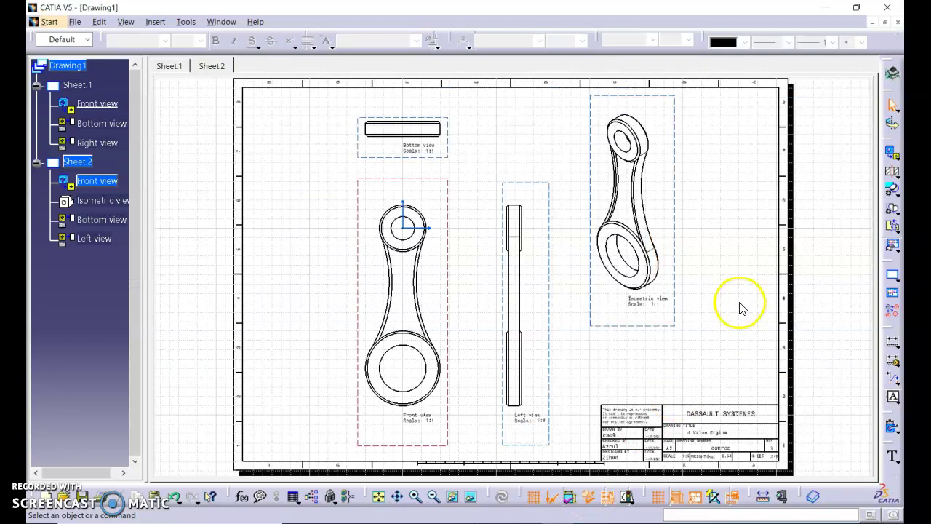
{"action": "left_click", "coordinate": [893, 350]}
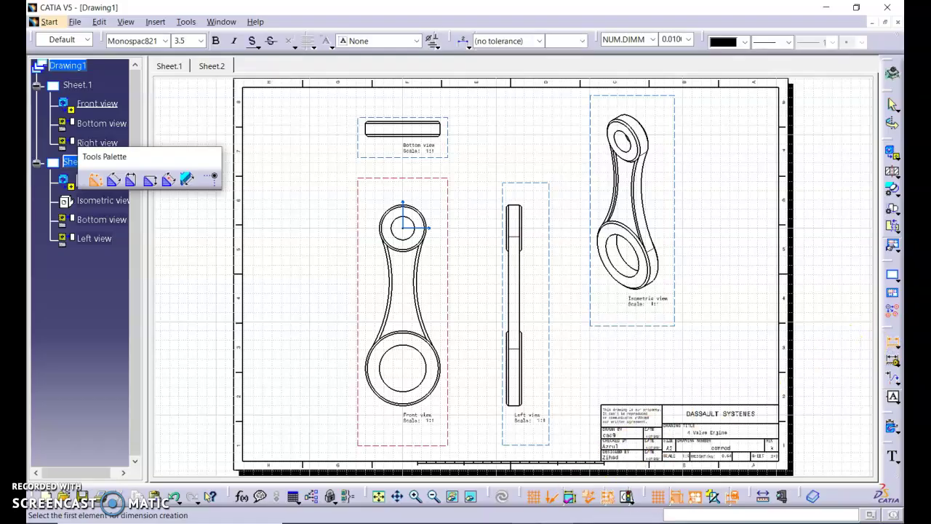
{"action": "key", "text": "alt+Tab"}
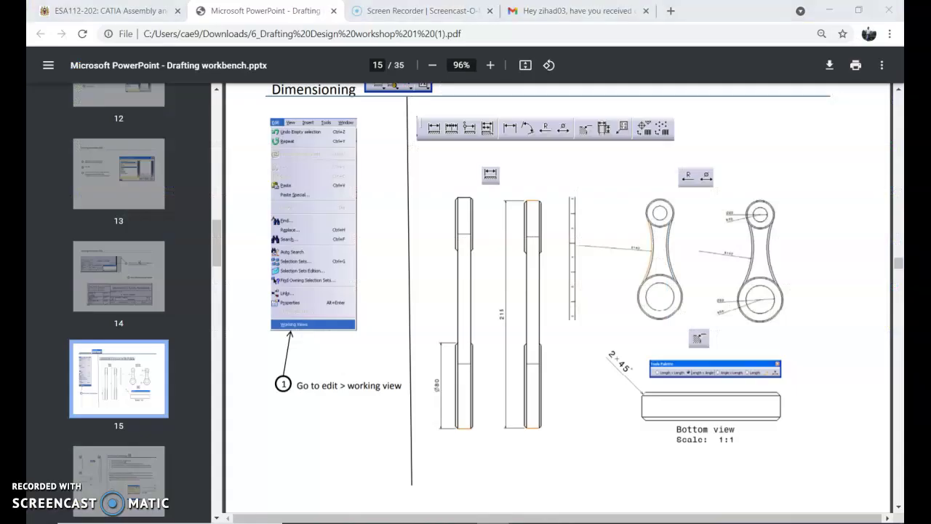
{"action": "key", "text": "alt+Tab"}
{"action": "left_click", "coordinate": [516, 404]}
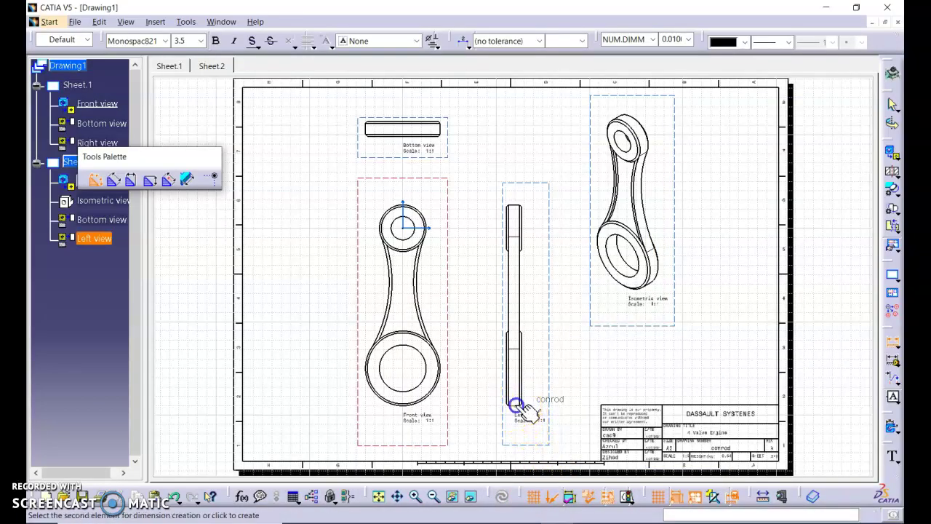
{"action": "left_click", "coordinate": [515, 206]}
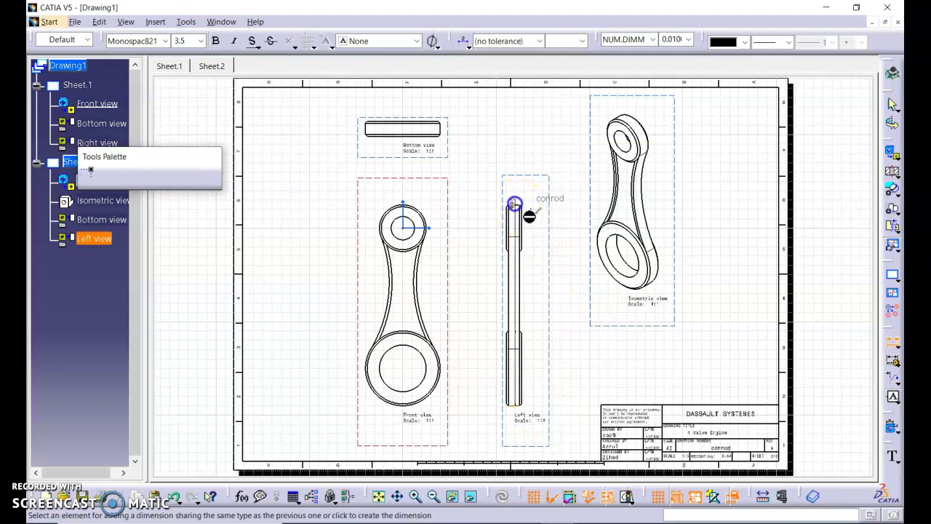
{"action": "left_click", "coordinate": [542, 257]}
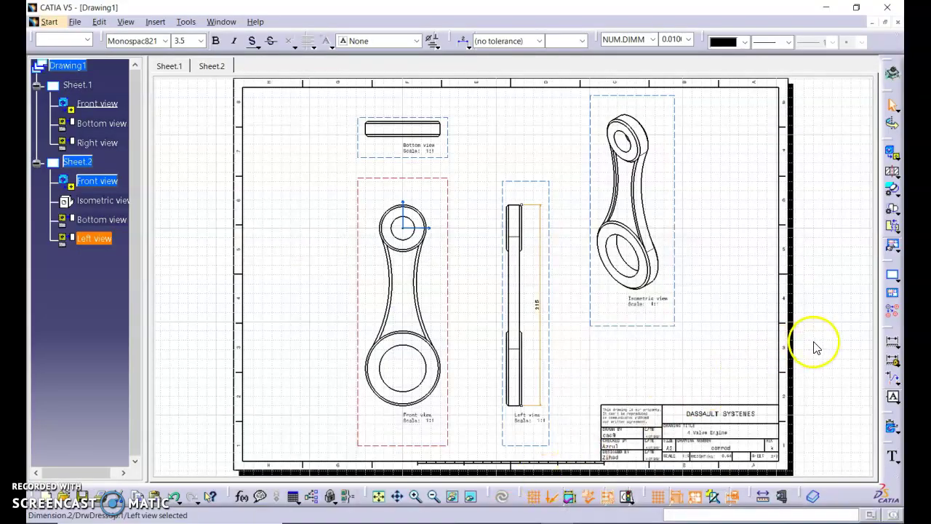
{"action": "left_click", "coordinate": [817, 346]}
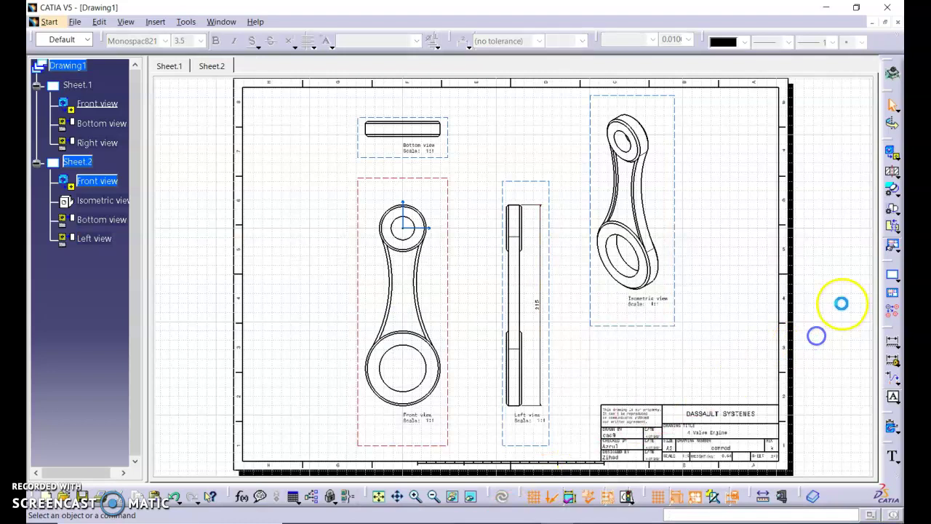
Dimension the length of the conrod's lower thick end in the left view, placed between the part and the overall length dimension
{"action": "left_click", "coordinate": [891, 341]}
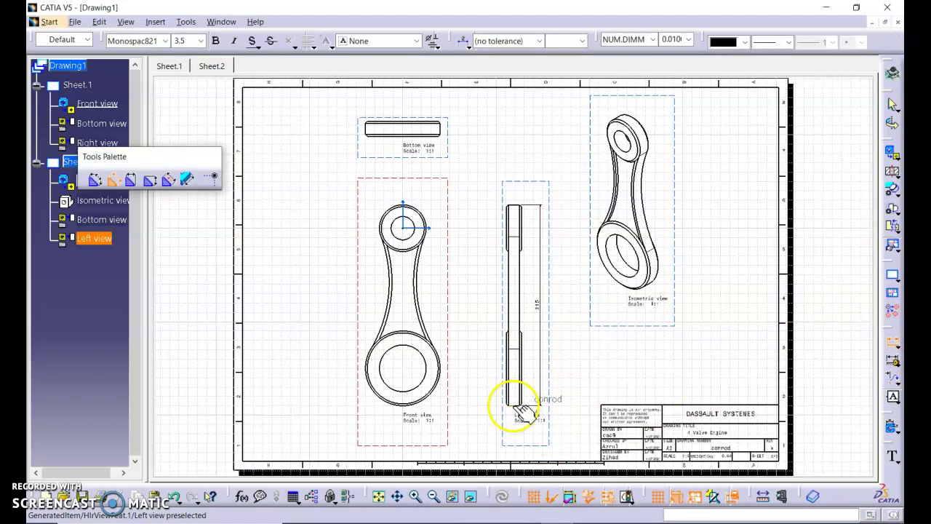
{"action": "left_click", "coordinate": [520, 406]}
{"action": "left_click", "coordinate": [521, 331]}
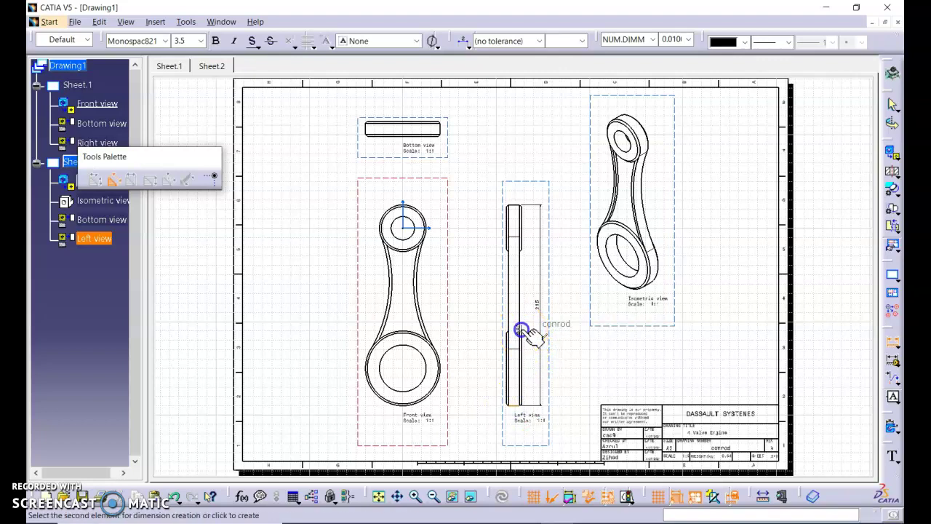
{"action": "left_click", "coordinate": [532, 358]}
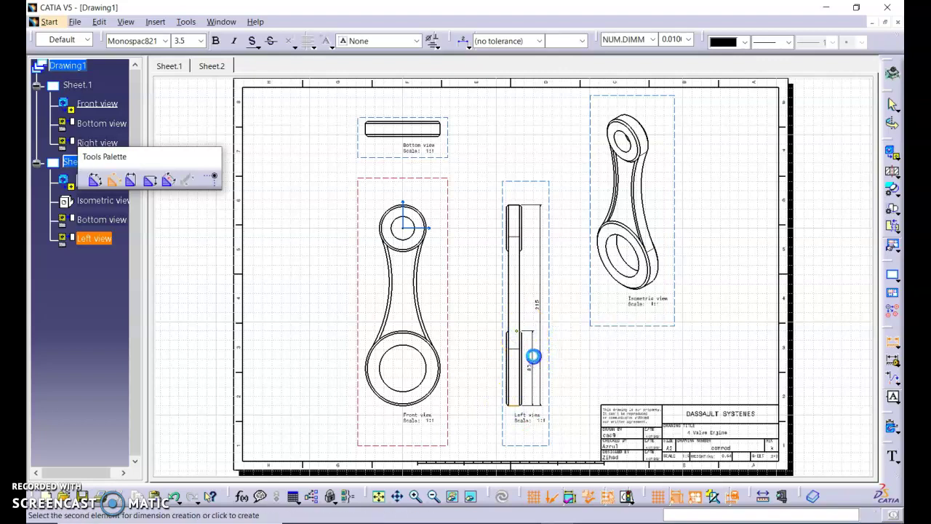
Examine the left view's dimensions up close and compare them with the reference drawing on the Dimensioning slide
{"action": "middle_click", "coordinate": [548, 364]}
{"action": "middle_click", "coordinate": [549, 366]}
{"action": "middle_click", "coordinate": [550, 365]}
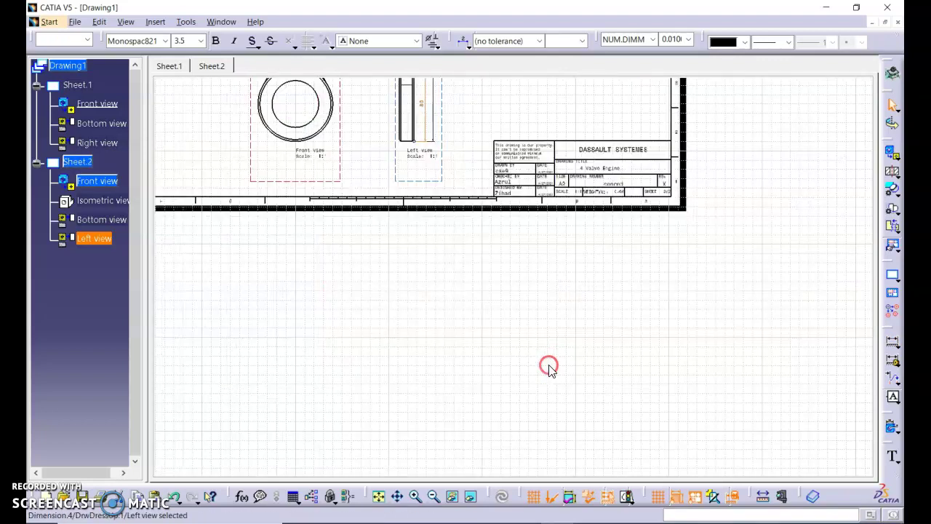
{"action": "middle_click_drag", "start_coordinate": [462, 282], "coordinate": [508, 456]}
{"action": "middle_click_drag", "start_coordinate": [508, 333], "coordinate": [513, 377]}
{"action": "left_click", "coordinate": [379, 496]}
{"action": "middle_click", "coordinate": [564, 349]}
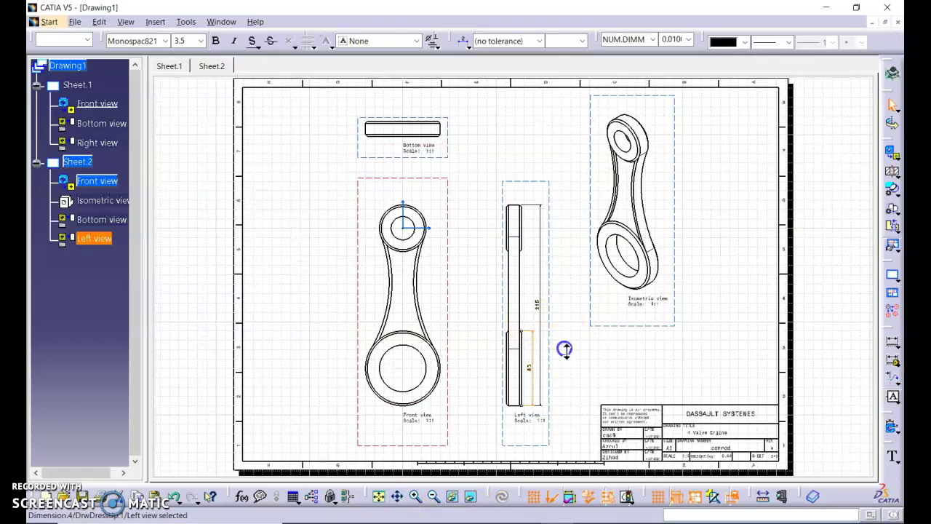
{"action": "middle_click", "coordinate": [565, 331]}
{"action": "middle_click", "coordinate": [565, 330]}
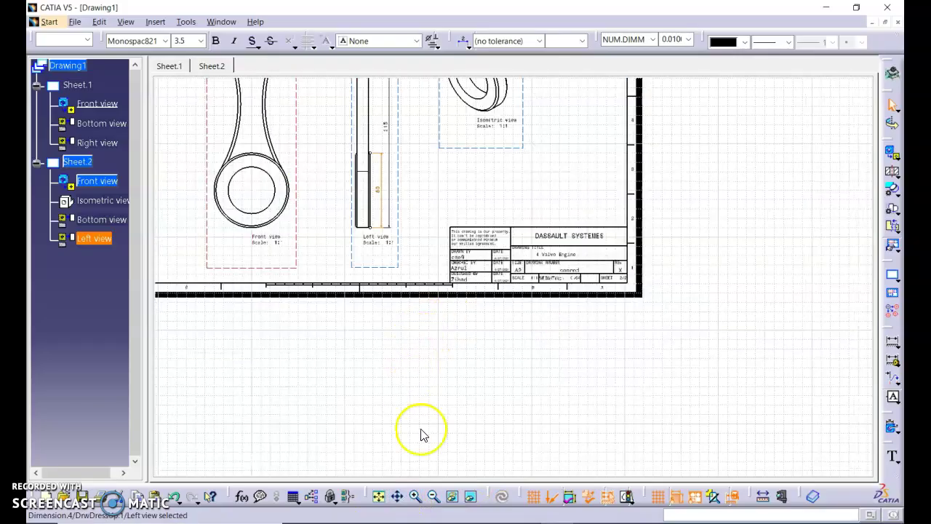
{"action": "left_click", "coordinate": [381, 498]}
{"action": "left_click", "coordinate": [415, 498]}
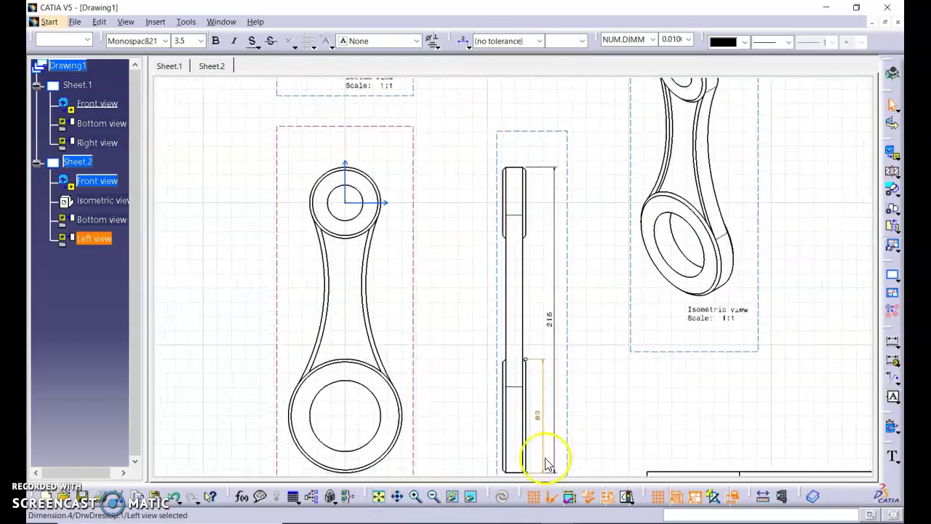
{"action": "left_click", "coordinate": [397, 497]}
{"action": "left_click_drag", "start_coordinate": [601, 438], "coordinate": [554, 358]}
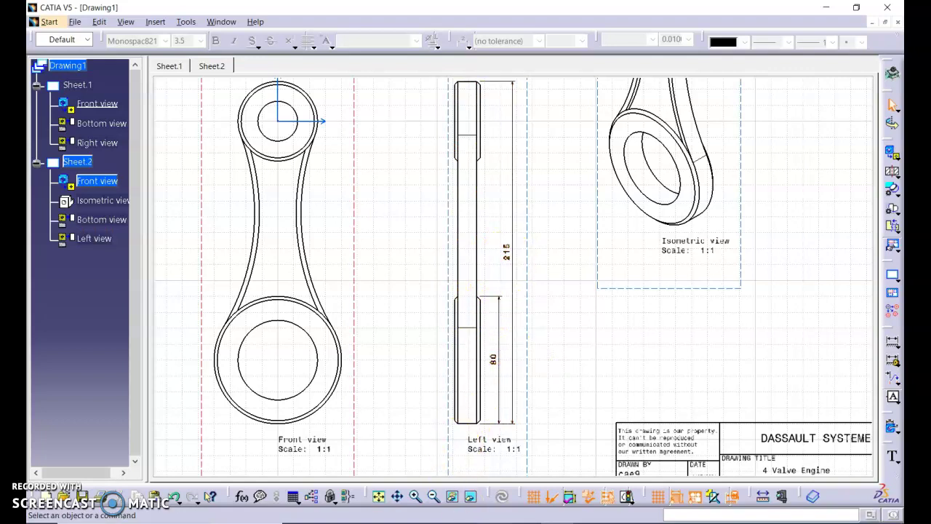
{"action": "left_click", "coordinate": [458, 523]}
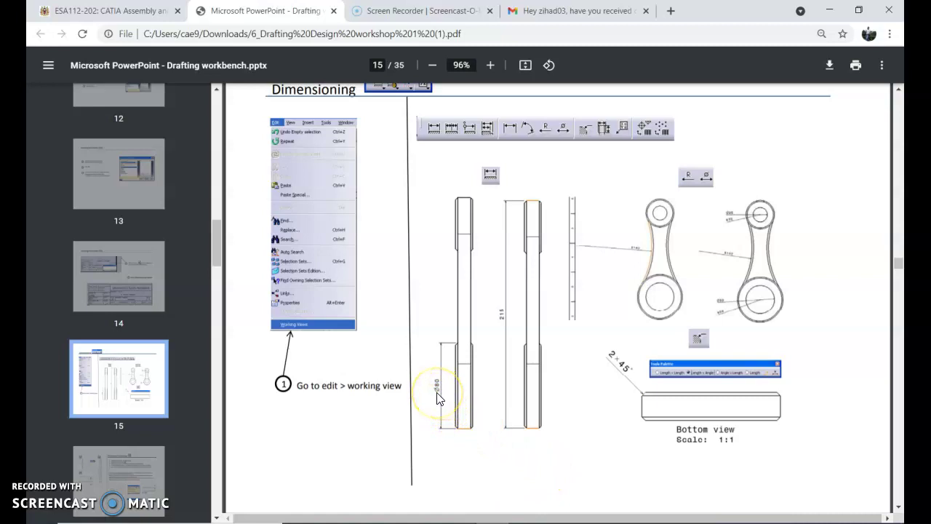
{"action": "left_click", "coordinate": [562, 523]}
{"action": "left_click", "coordinate": [585, 362]}
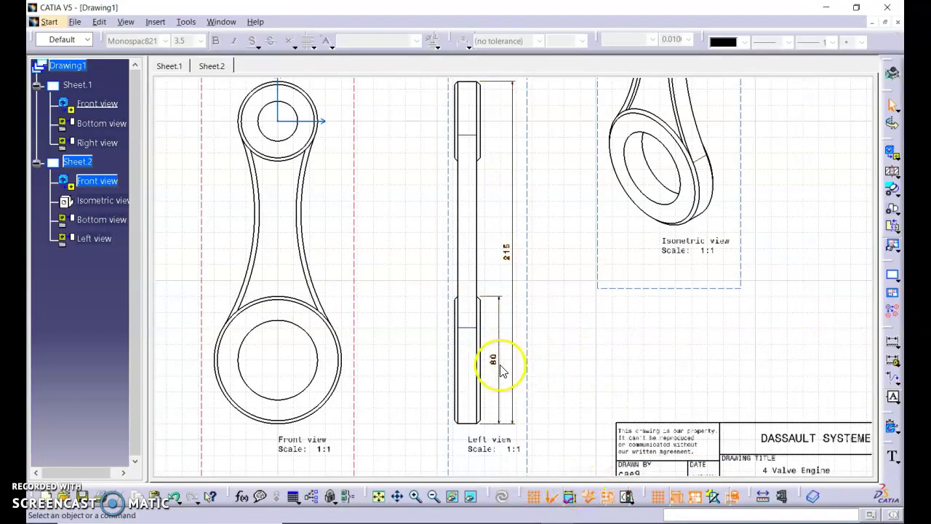
{"action": "left_click", "coordinate": [893, 343]}
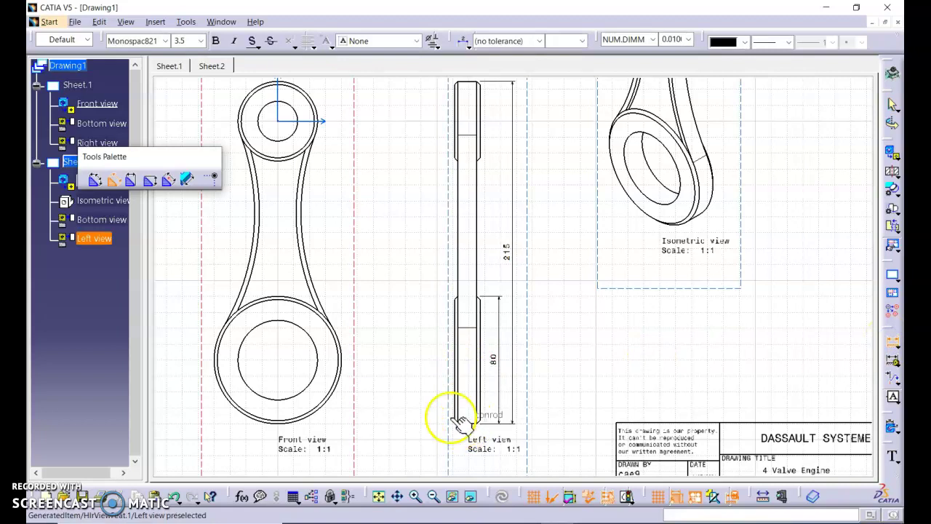
{"action": "left_click", "coordinate": [461, 412]}
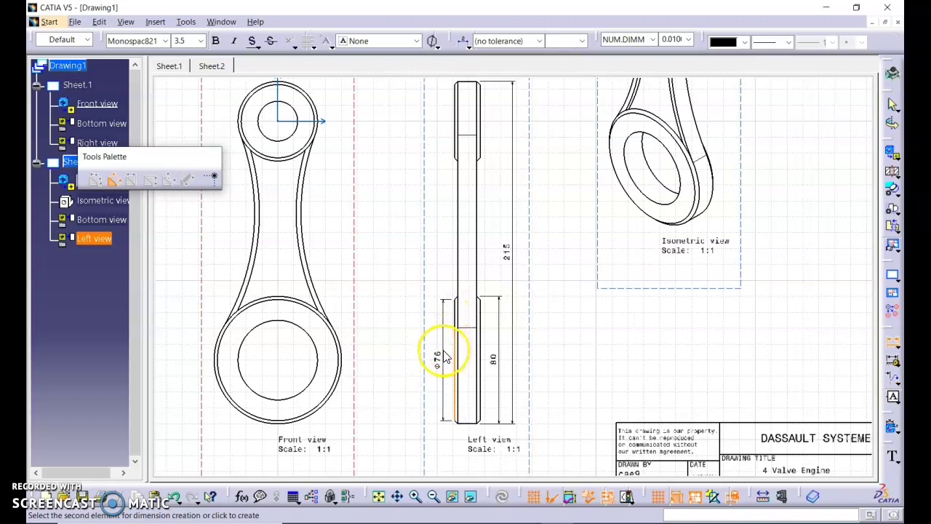
Add a diameter dimension for the conrod's large end in the left view, on the side opposite the length dimensions
{"action": "left_click", "coordinate": [890, 339]}
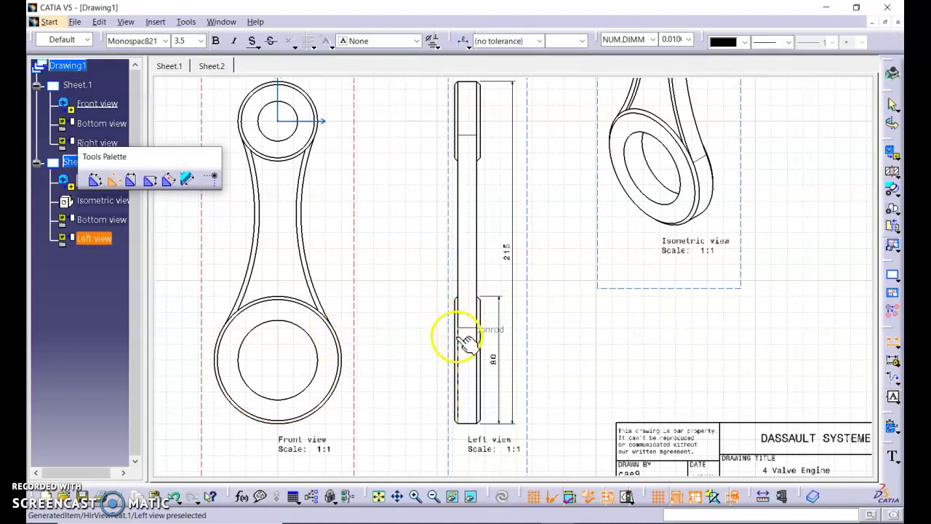
{"action": "left_click", "coordinate": [458, 338]}
{"action": "left_click", "coordinate": [429, 367]}
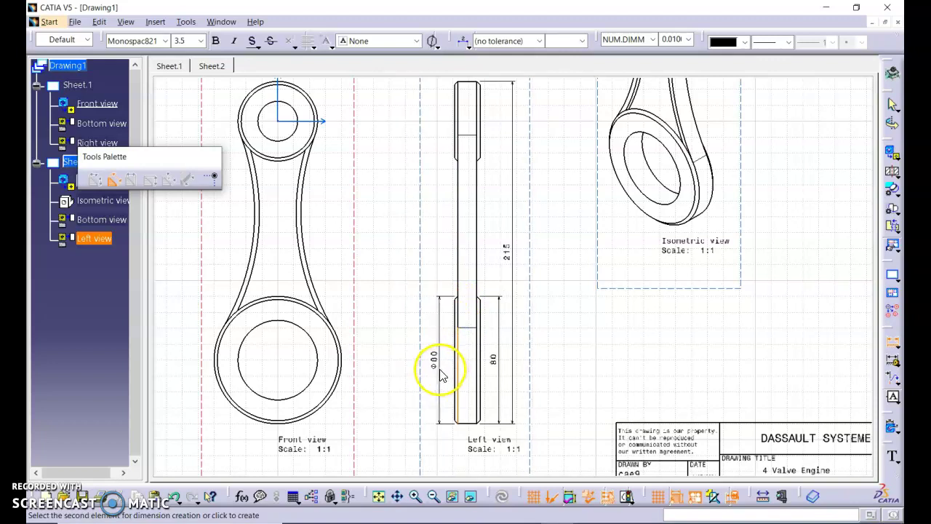
{"action": "left_click", "coordinate": [440, 371]}
{"action": "left_click", "coordinate": [588, 365]}
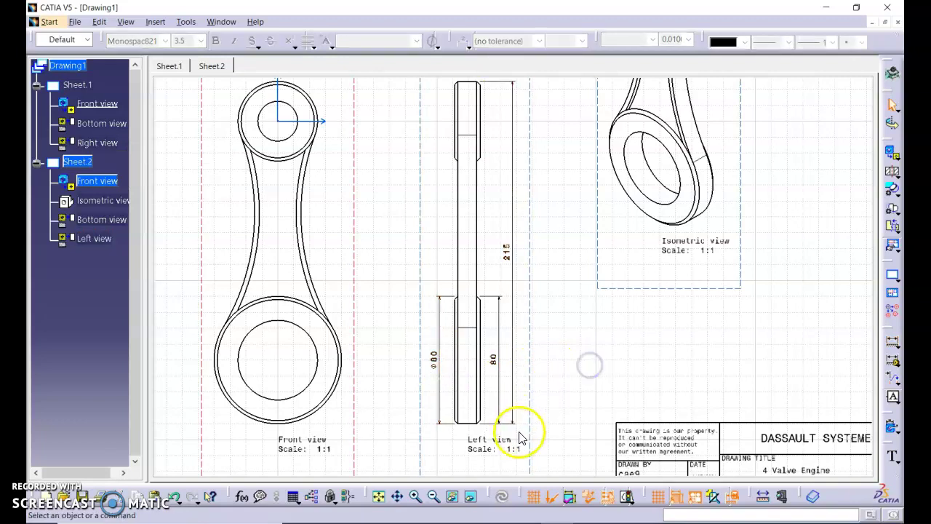
Following the Dimensioning slide, add a radius dimension to the conrod's outer left shank arc in the front view, placed outside the part
{"action": "left_click", "coordinate": [498, 521]}
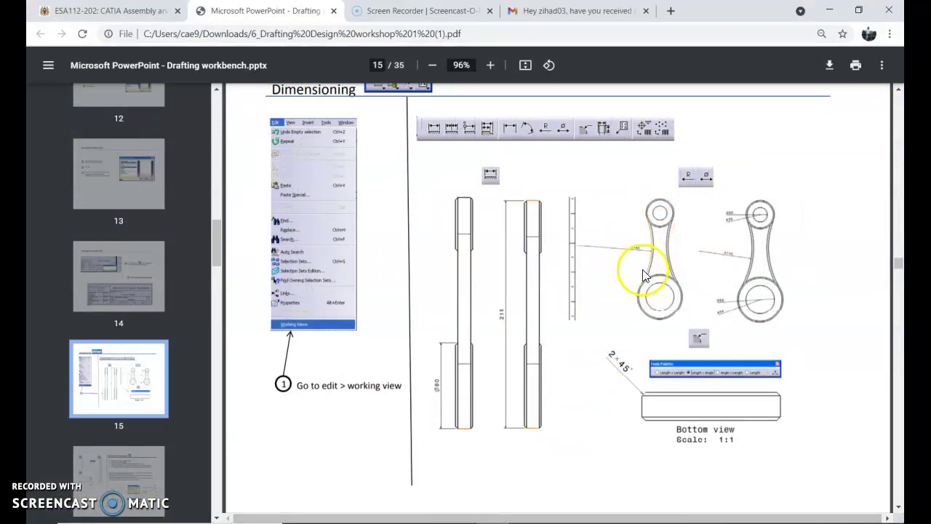
{"action": "left_click", "coordinate": [558, 523]}
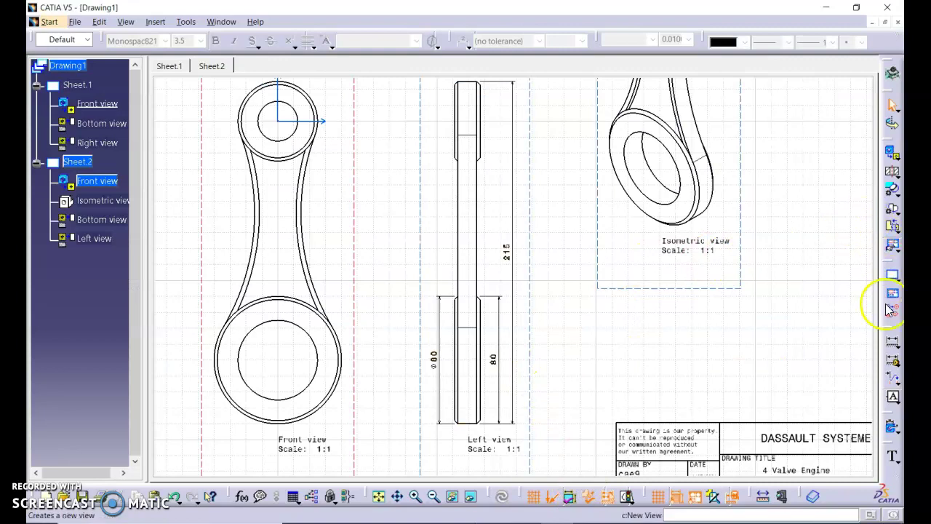
{"action": "left_click", "coordinate": [897, 348]}
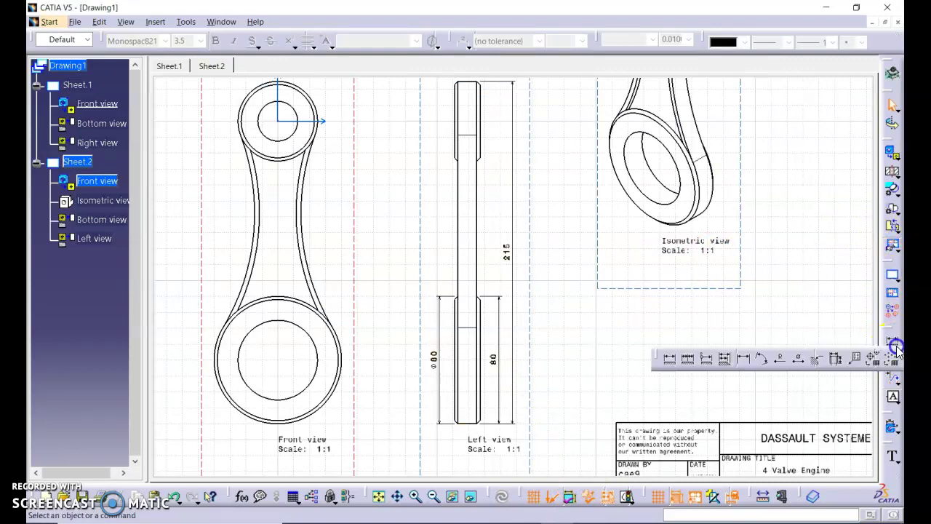
{"action": "left_click", "coordinate": [780, 358]}
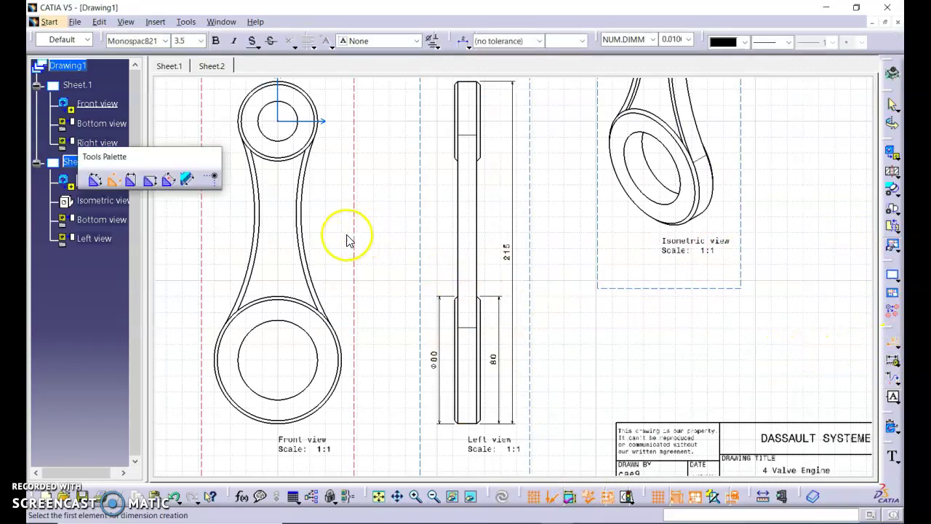
{"action": "left_click", "coordinate": [255, 230]}
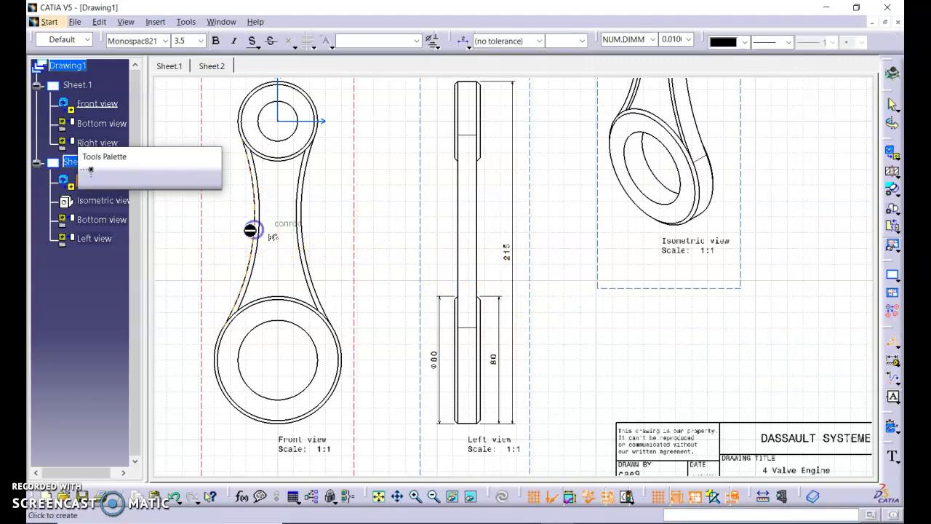
{"action": "left_click", "coordinate": [216, 242]}
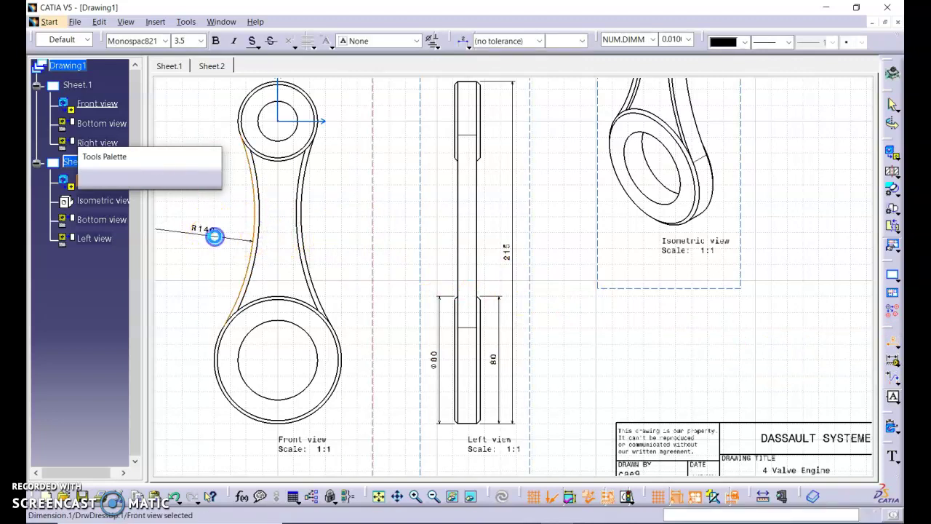
{"action": "left_click", "coordinate": [400, 497]}
{"action": "left_click_drag", "start_coordinate": [273, 323], "coordinate": [492, 329]}
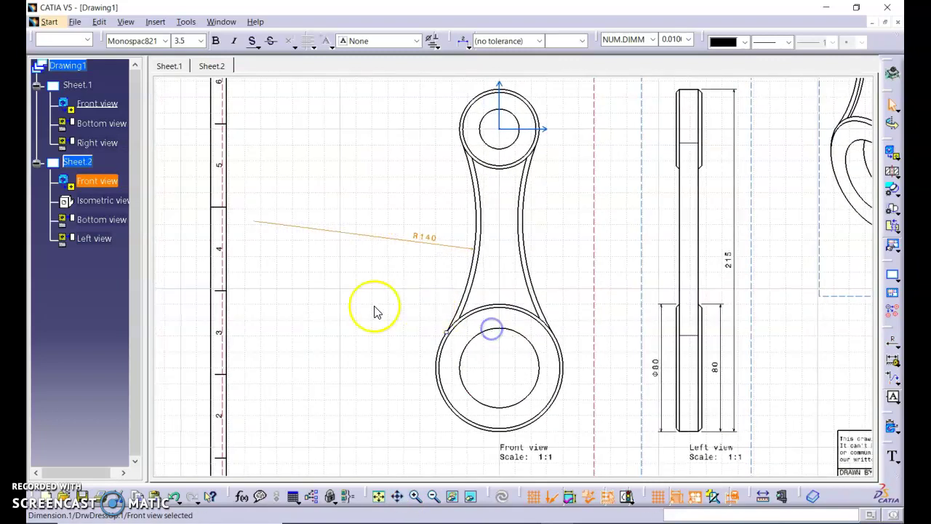
{"action": "left_click", "coordinate": [403, 308]}
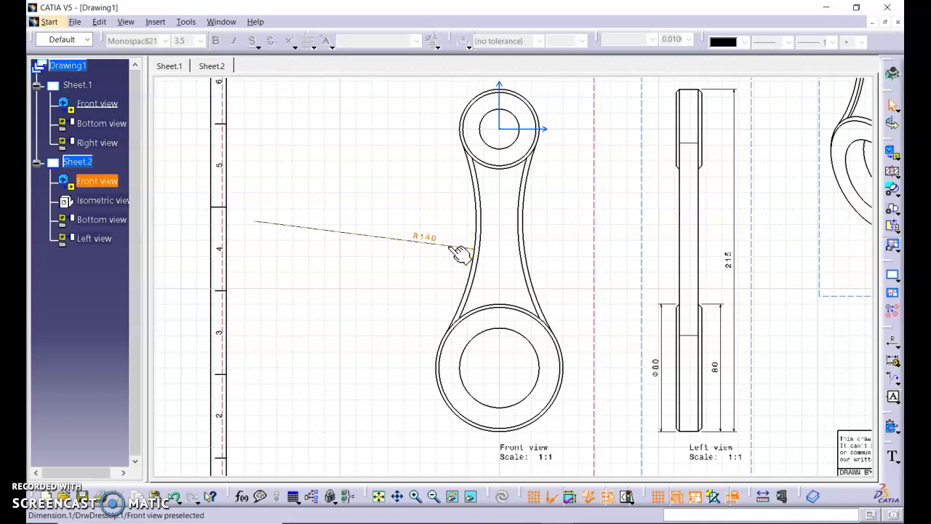
{"action": "left_click", "coordinate": [446, 253]}
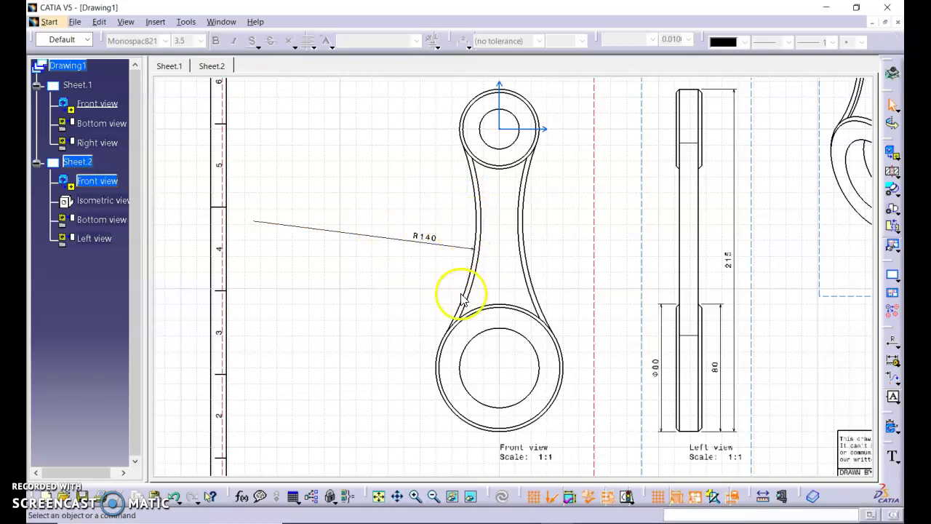
As on the Dimensioning slide, add diameter dimensions for the small end's bore and inner rim circle in the front view, left of the part
{"action": "key", "text": "alt+Tab"}
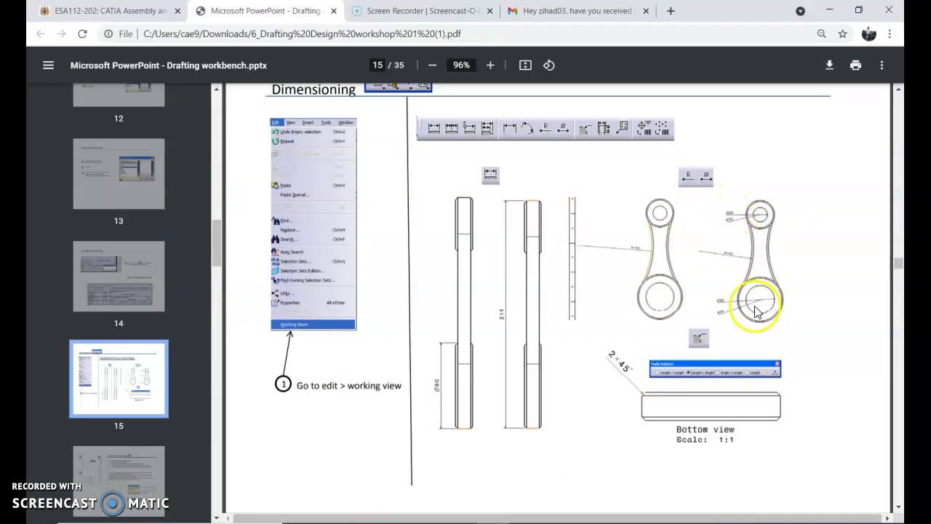
{"action": "key", "text": "alt+Tab"}
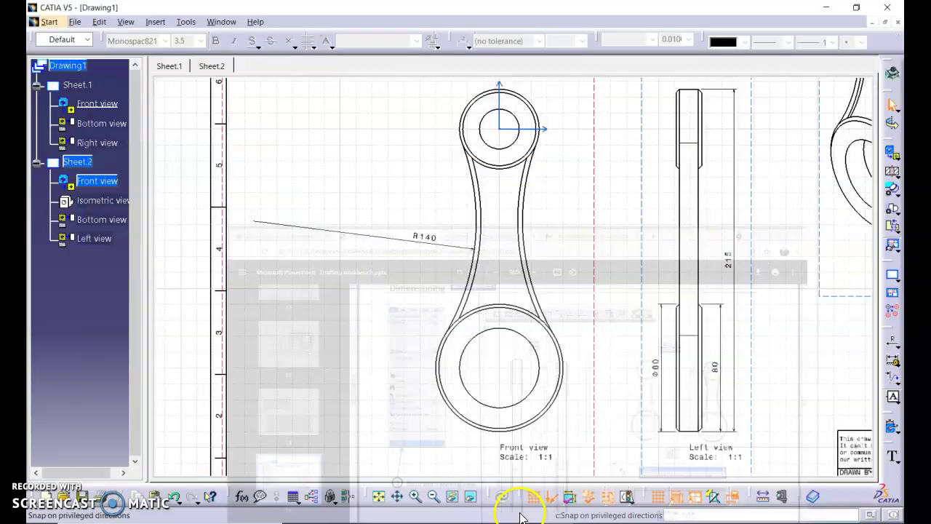
{"action": "left_click", "coordinate": [894, 345]}
{"action": "left_click", "coordinate": [797, 357]}
{"action": "left_click", "coordinate": [482, 125]}
{"action": "left_click", "coordinate": [401, 96]}
{"action": "left_click", "coordinate": [539, 155]}
{"action": "left_click", "coordinate": [894, 344]}
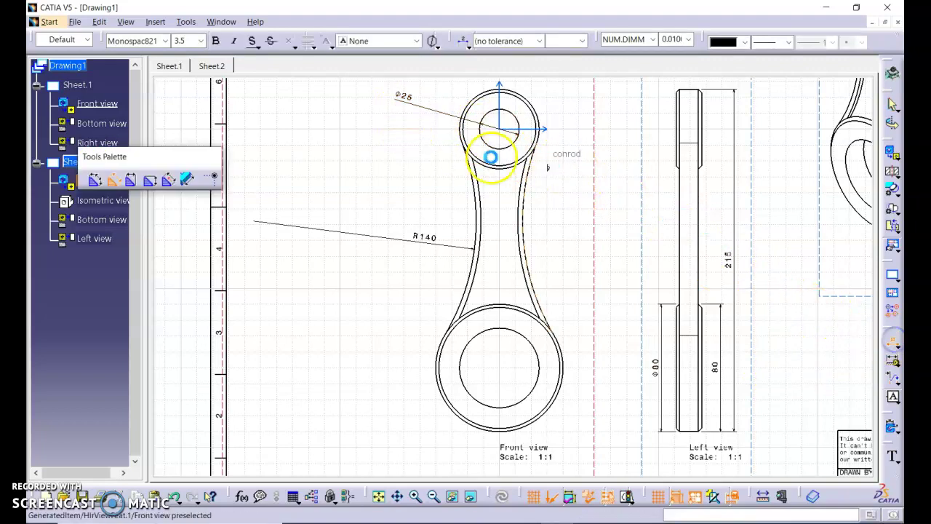
{"action": "left_click", "coordinate": [466, 140]}
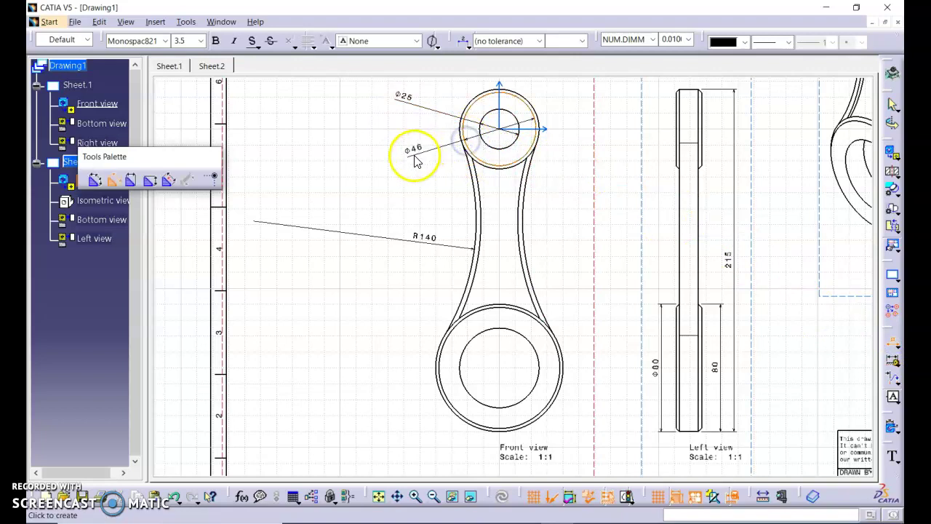
{"action": "left_click", "coordinate": [397, 162]}
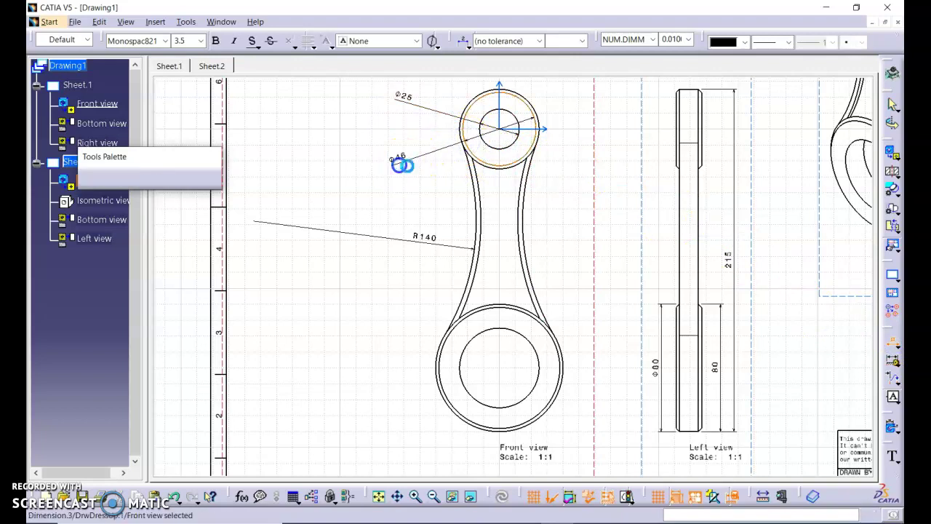
Add diameter dimensions for the large end's bore and inner rim circle in the front view, placed left of the part
{"action": "left_click", "coordinate": [894, 351]}
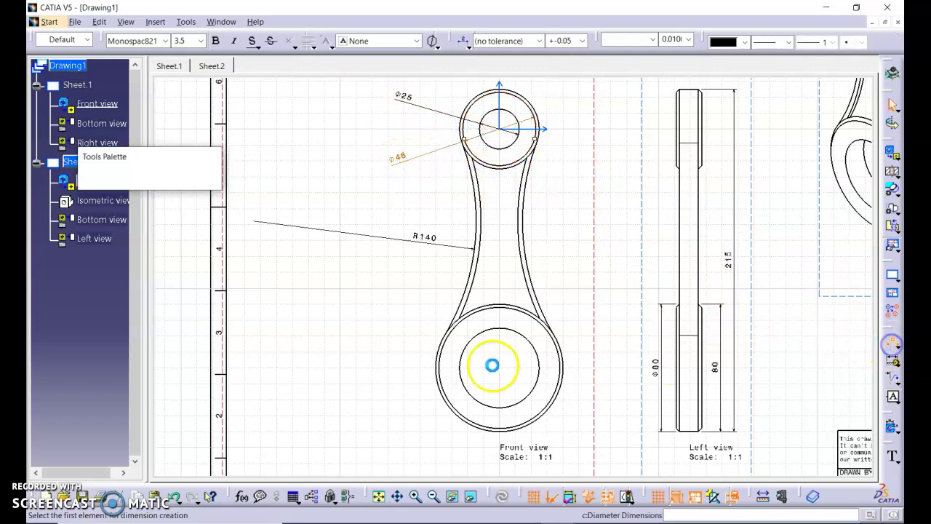
{"action": "left_click", "coordinate": [472, 344]}
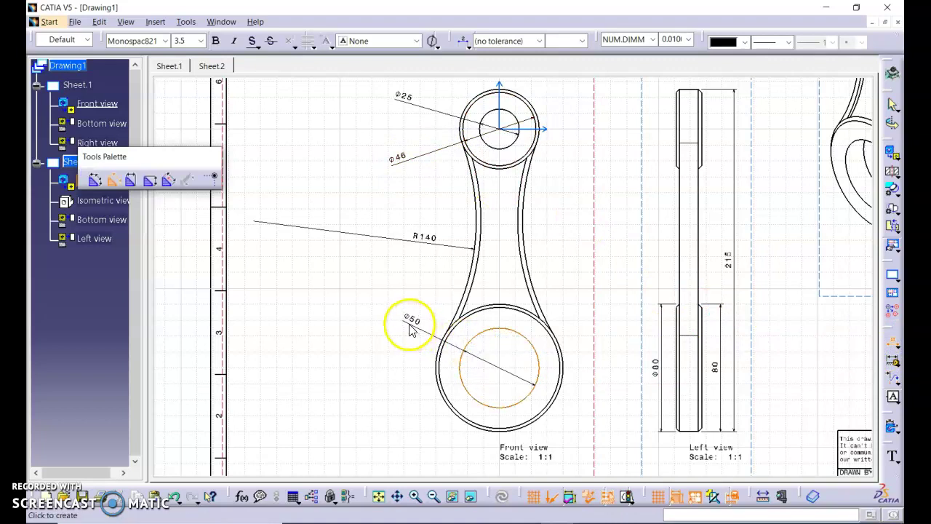
{"action": "left_click", "coordinate": [406, 327]}
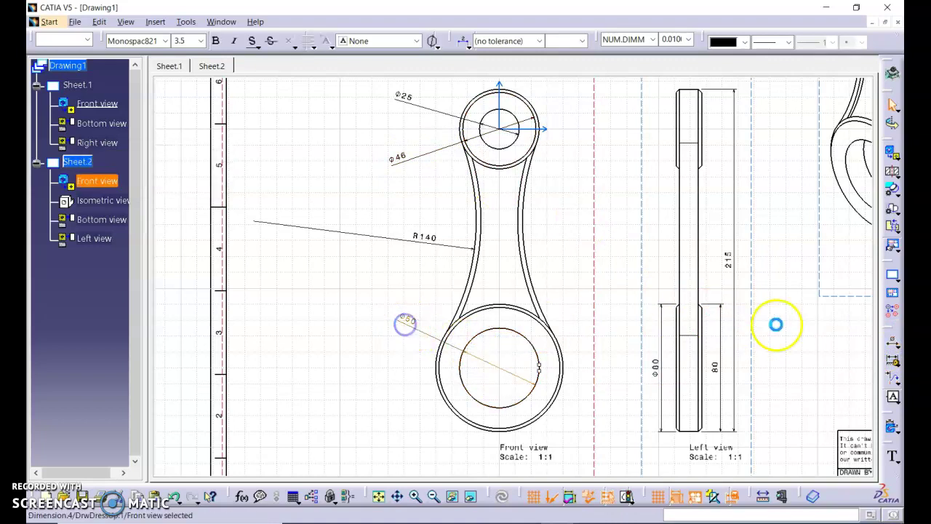
{"action": "left_click", "coordinate": [893, 352]}
{"action": "left_click", "coordinate": [439, 379]}
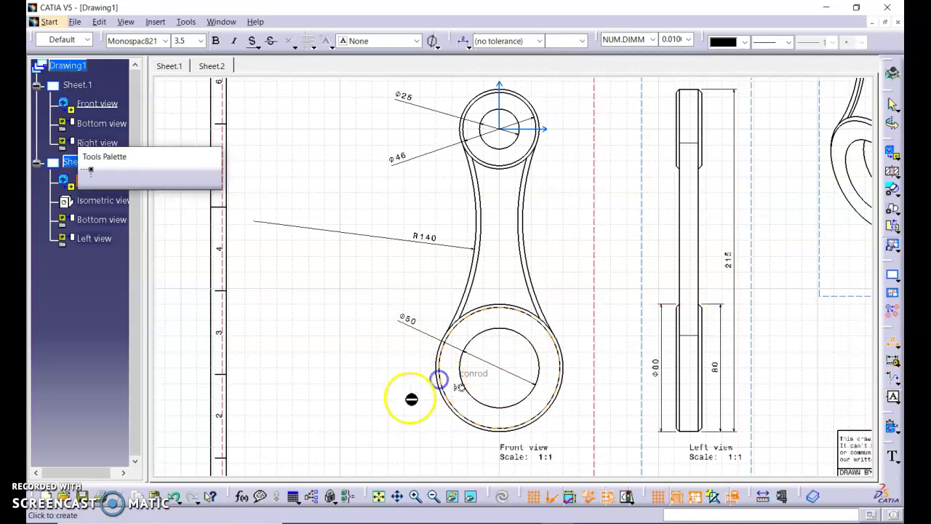
{"action": "left_click", "coordinate": [413, 409]}
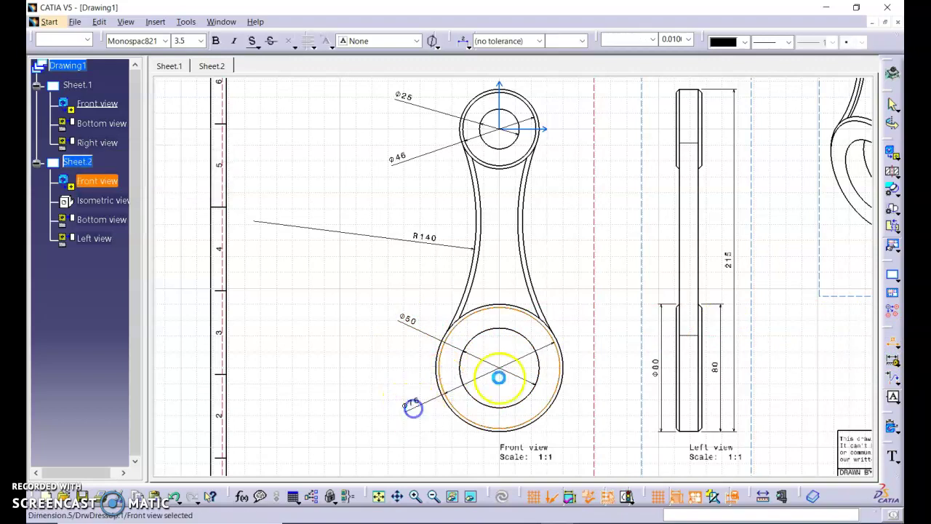
{"action": "left_click", "coordinate": [560, 439]}
Check the slide's chamfer example and add a Length x Length chamfer dimension to the bottom view's upper-right corner
{"action": "left_click", "coordinate": [499, 523]}
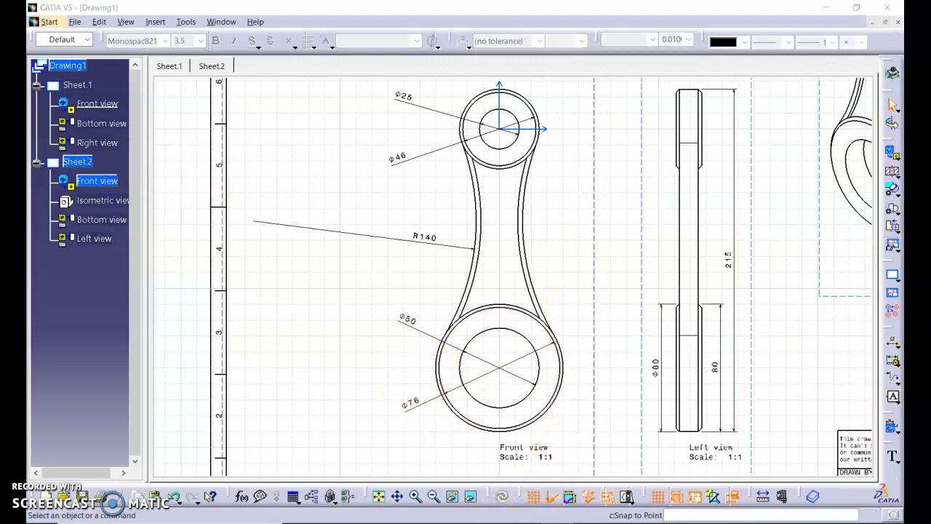
{"action": "scroll", "coordinate": [702, 350], "scroll_direction": "down", "scroll_amount": 1}
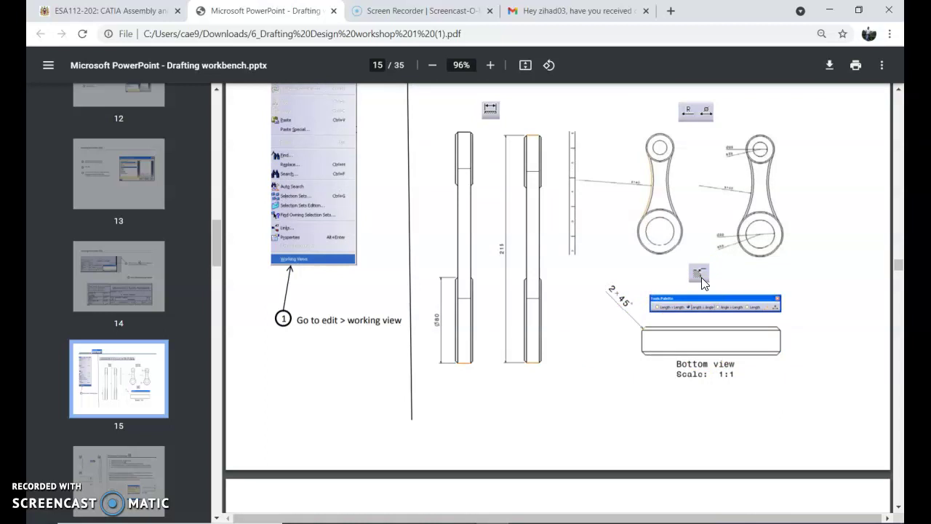
{"action": "left_click", "coordinate": [558, 523]}
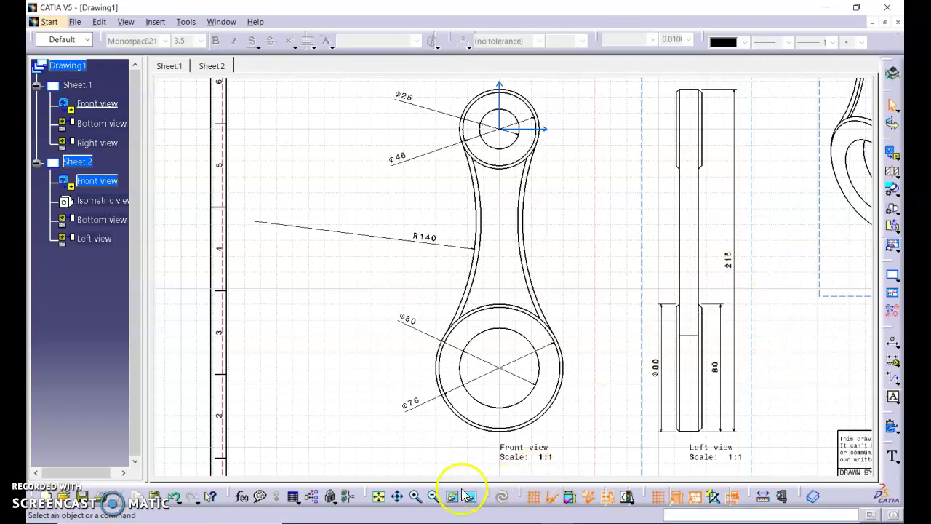
{"action": "left_click", "coordinate": [397, 496]}
{"action": "mouse_move", "coordinate": [670, 168]}
{"action": "left_mouse_down"}
{"action": "mouse_move", "coordinate": [595, 293]}
{"action": "mouse_move", "coordinate": [592, 391]}
{"action": "left_mouse_up"}
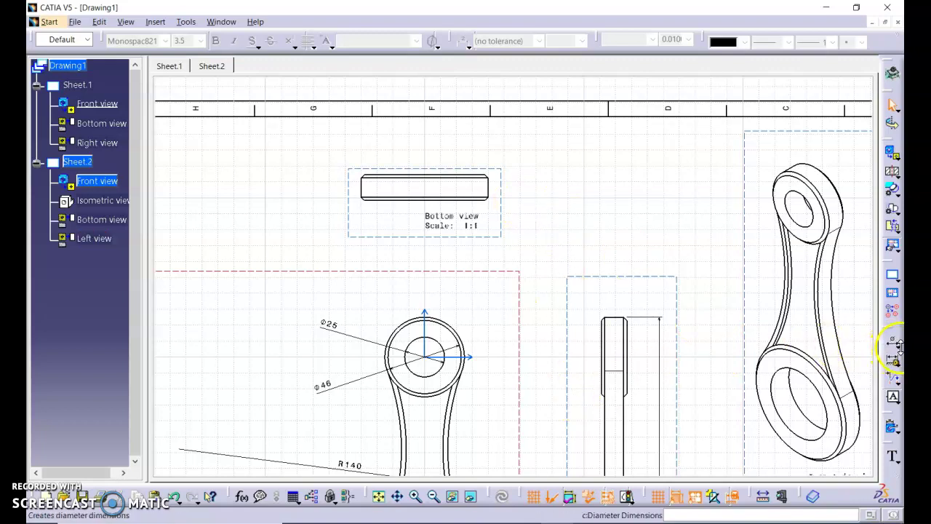
{"action": "left_click", "coordinate": [897, 347]}
{"action": "left_click", "coordinate": [818, 367]}
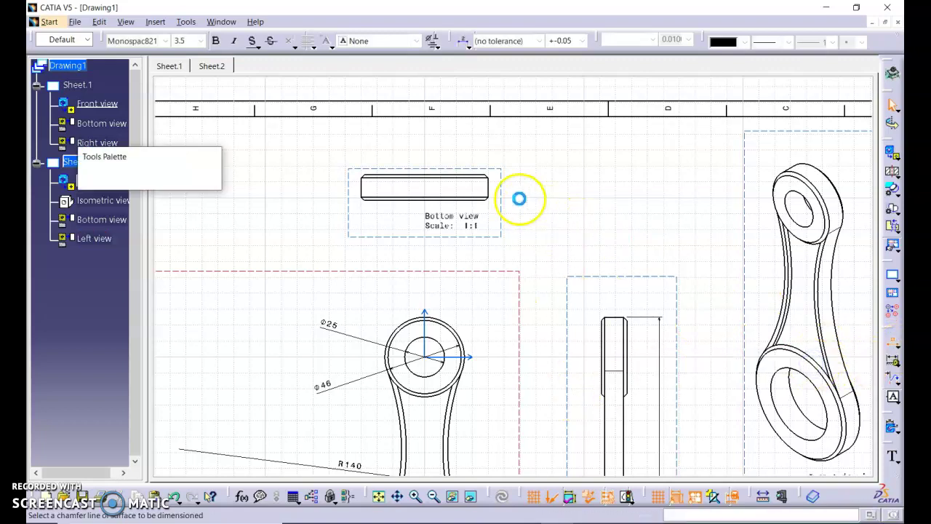
{"action": "left_click", "coordinate": [488, 174]}
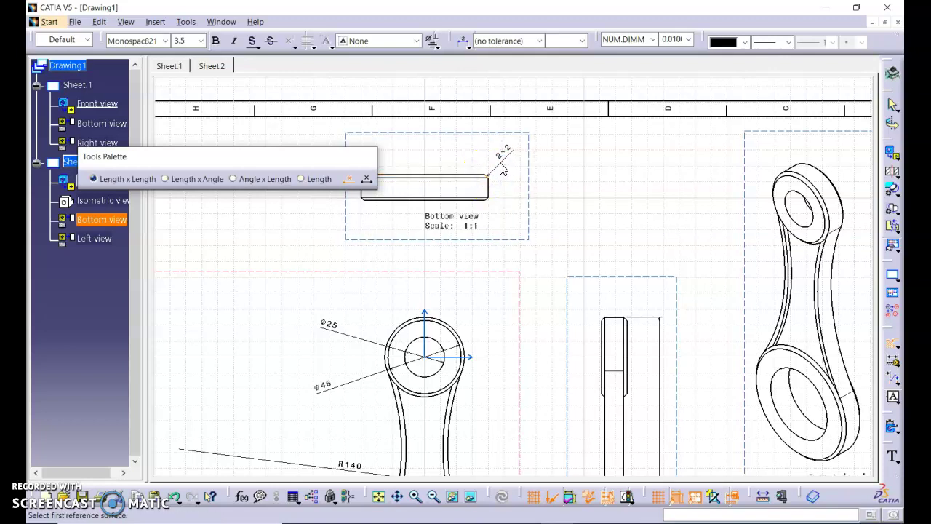
{"action": "left_click", "coordinate": [506, 166]}
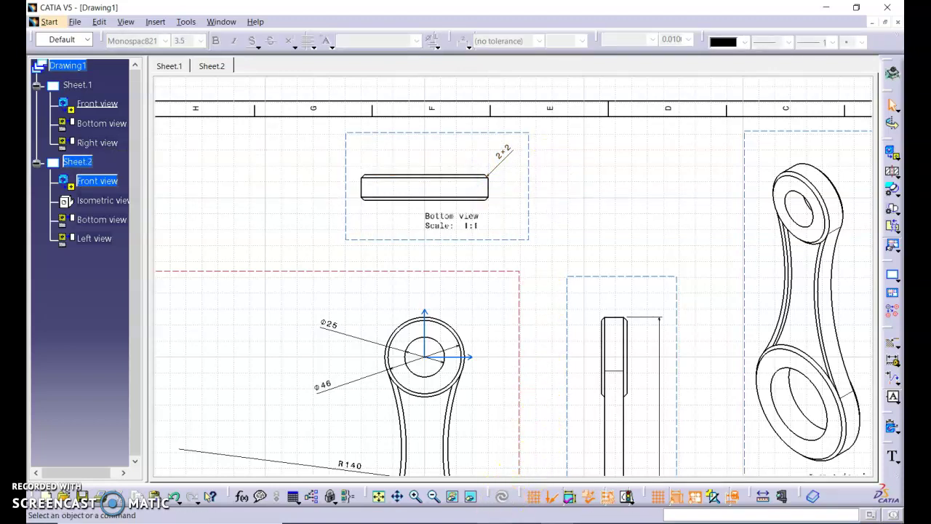
Compare the bottom view's chamfer dimension with the slide, try to edit it, and delete it
{"action": "left_click", "coordinate": [480, 522]}
{"action": "left_click", "coordinate": [567, 522]}
{"action": "left_click", "coordinate": [574, 522]}
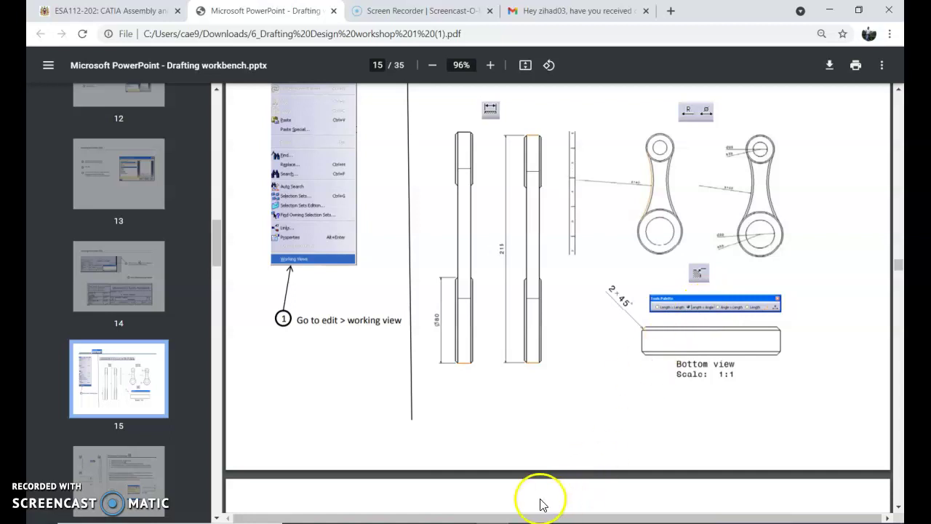
{"action": "left_click", "coordinate": [521, 521]}
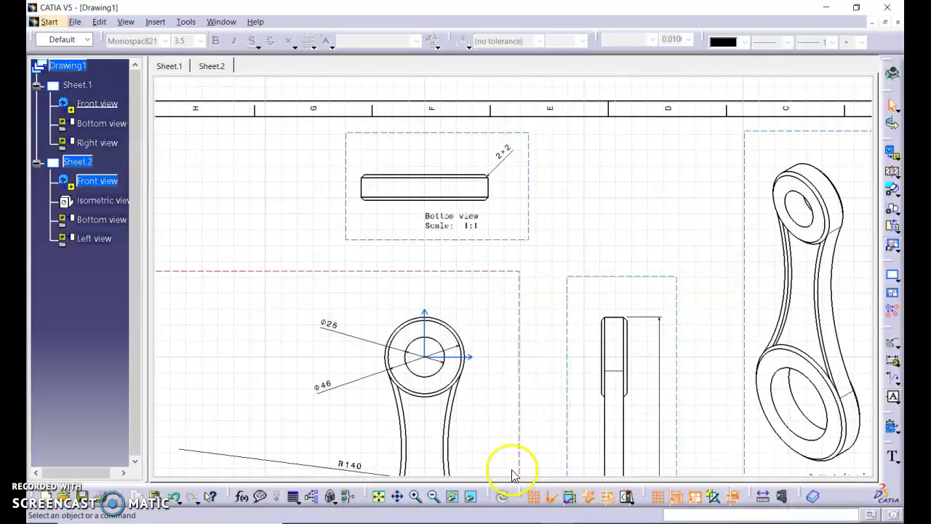
{"action": "left_click", "coordinate": [510, 152]}
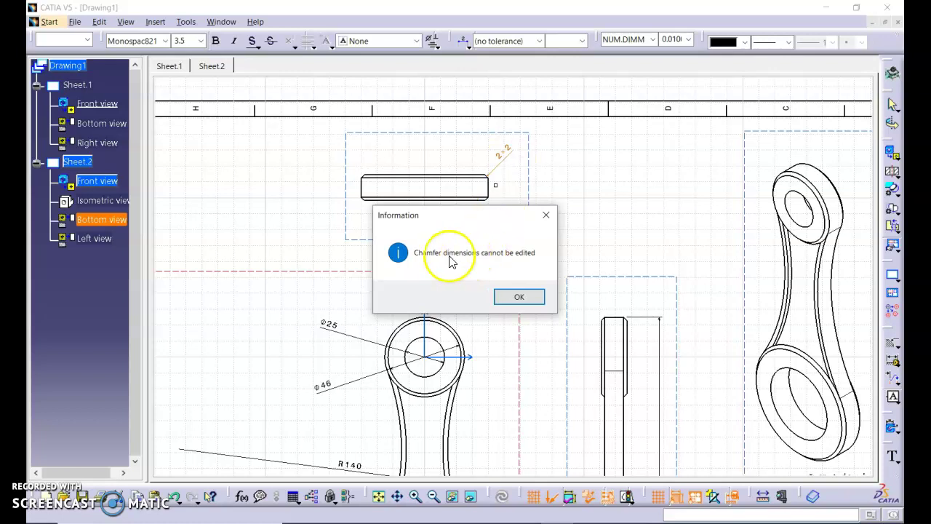
{"action": "left_click", "coordinate": [515, 297]}
{"action": "left_click", "coordinate": [584, 207]}
{"action": "double_click", "coordinate": [505, 160]}
{"action": "key", "text": "Delete"}
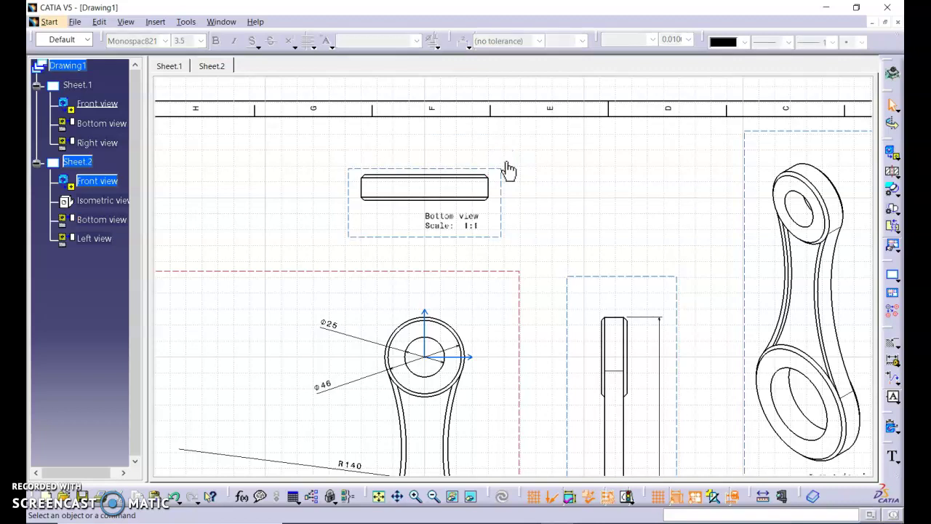
Dimension the bottom view's upper-right chamfer in Length x Angle format, placing the value outside the corner
{"action": "left_click", "coordinate": [894, 348]}
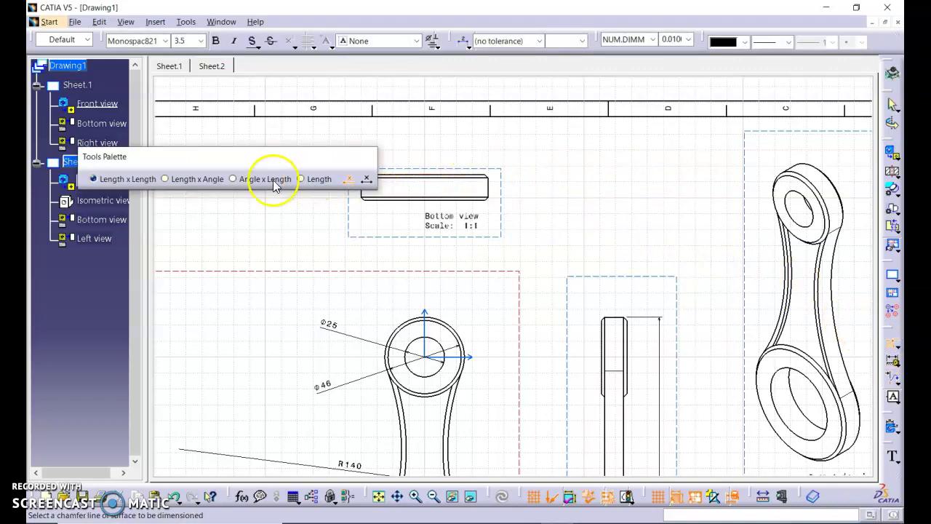
{"action": "left_click", "coordinate": [191, 179]}
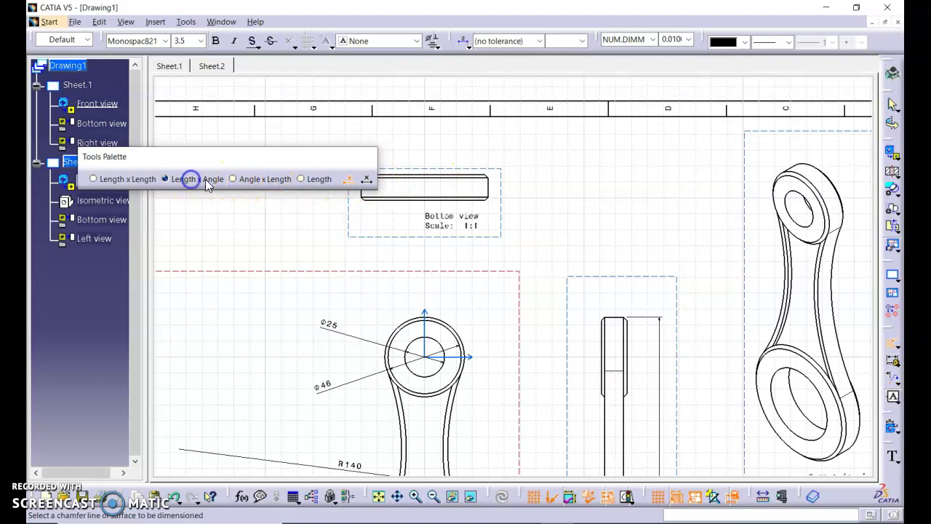
{"action": "left_click", "coordinate": [495, 176]}
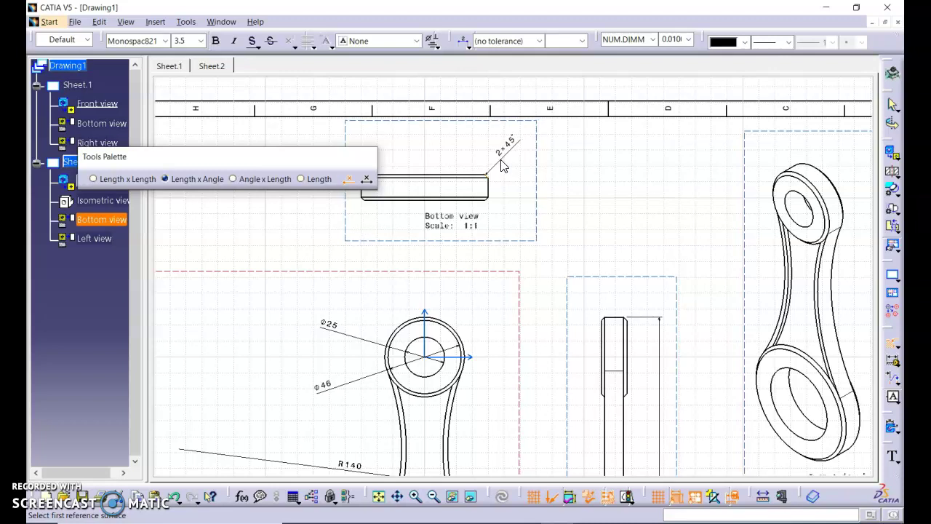
{"action": "left_click", "coordinate": [501, 165]}
{"action": "left_click", "coordinate": [553, 169]}
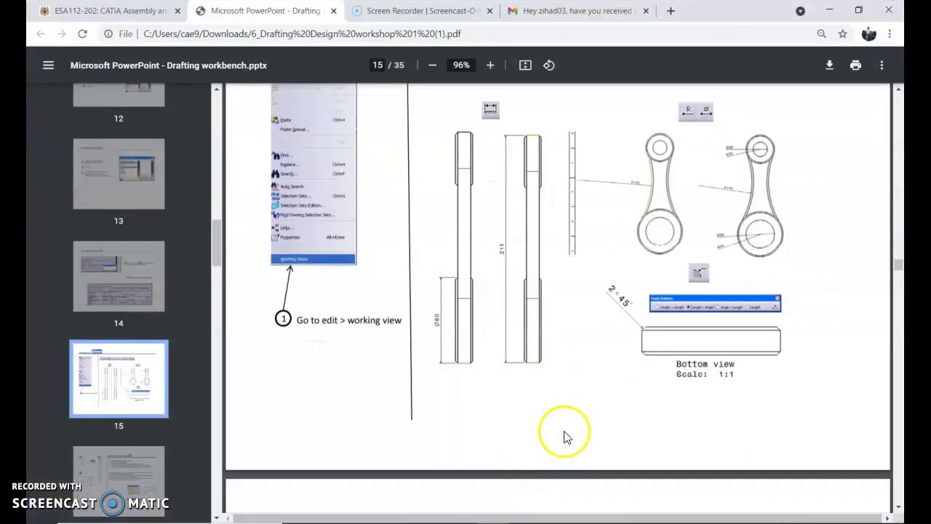
Check the Dimension Positioning slide's examples, and in CATIA dimension the spacing between the front view's two right-hand rod arcs, placed outside the part
{"action": "scroll", "coordinate": [635, 376], "scroll_direction": "down", "scroll_amount": 5}
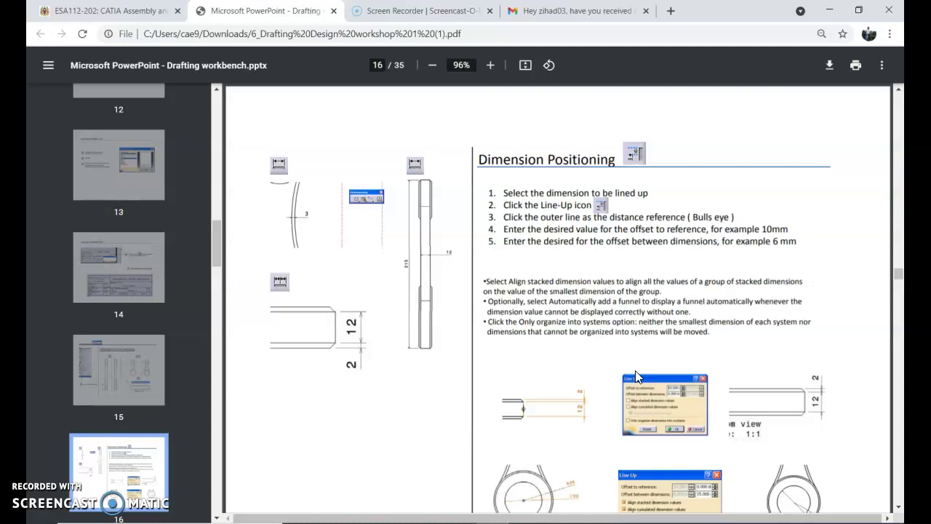
{"action": "scroll", "coordinate": [636, 376], "scroll_direction": "down", "scroll_amount": 1}
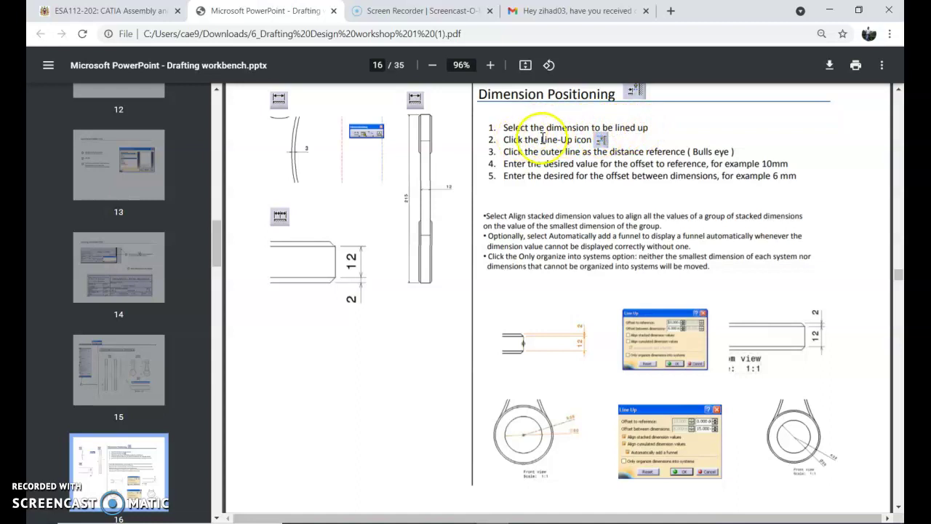
{"action": "scroll", "coordinate": [610, 309], "scroll_direction": "up", "scroll_amount": 1}
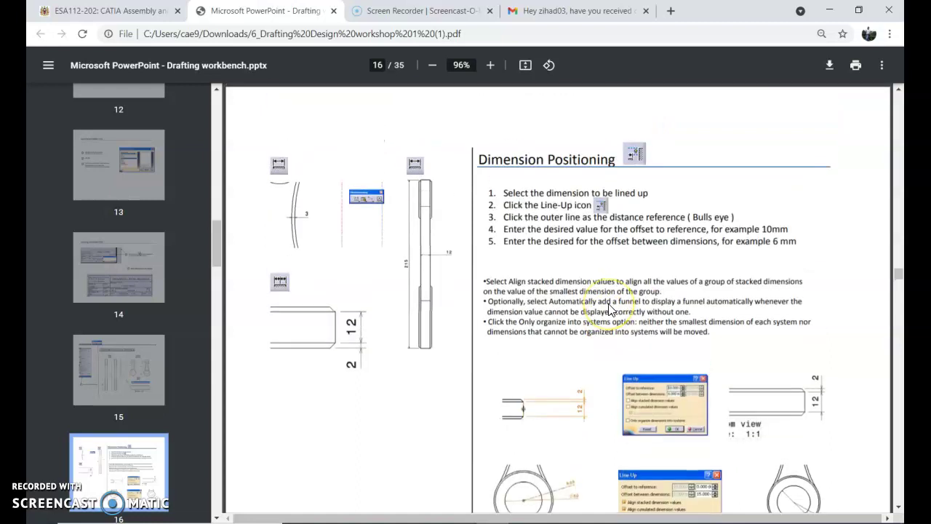
{"action": "mouse_move", "coordinate": [557, 523]}
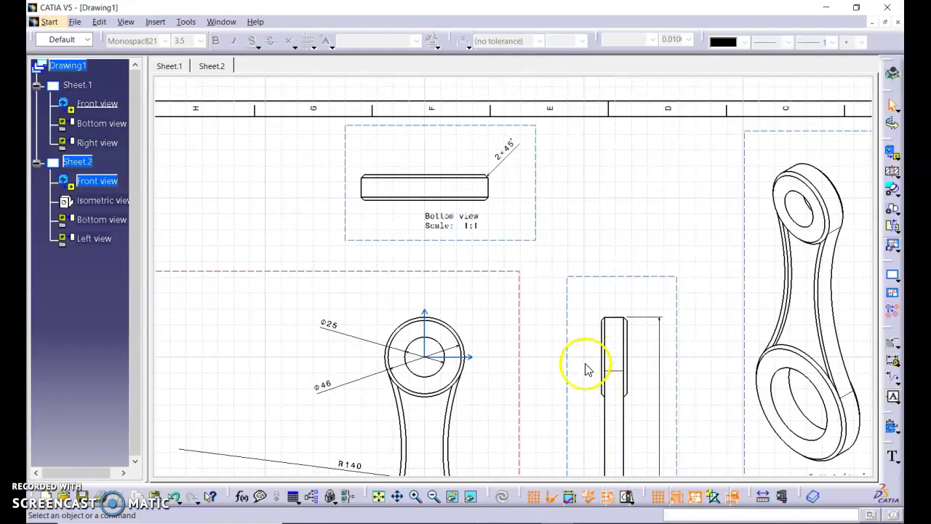
{"action": "scroll", "coordinate": [586, 370], "scroll_direction": "down", "scroll_amount": 3}
{"action": "scroll", "coordinate": [582, 395], "scroll_direction": "down", "scroll_amount": 2}
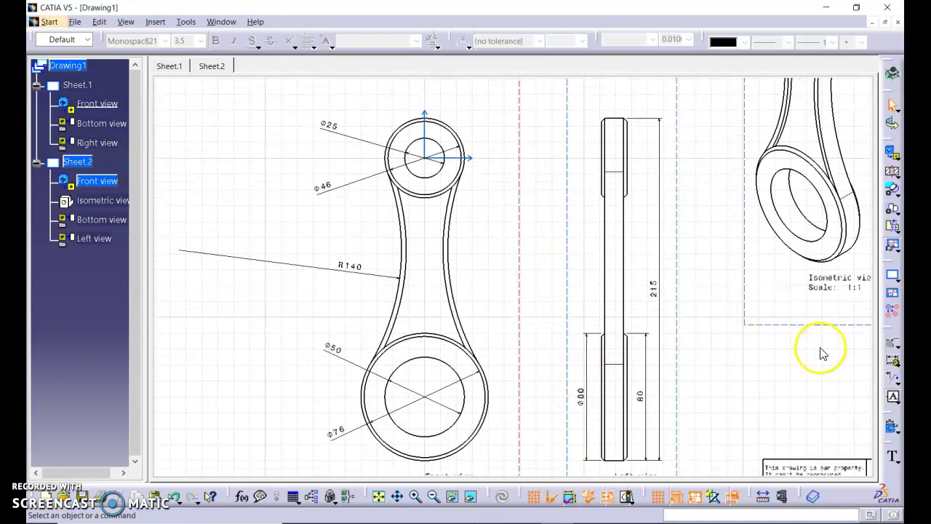
{"action": "left_click", "coordinate": [899, 351]}
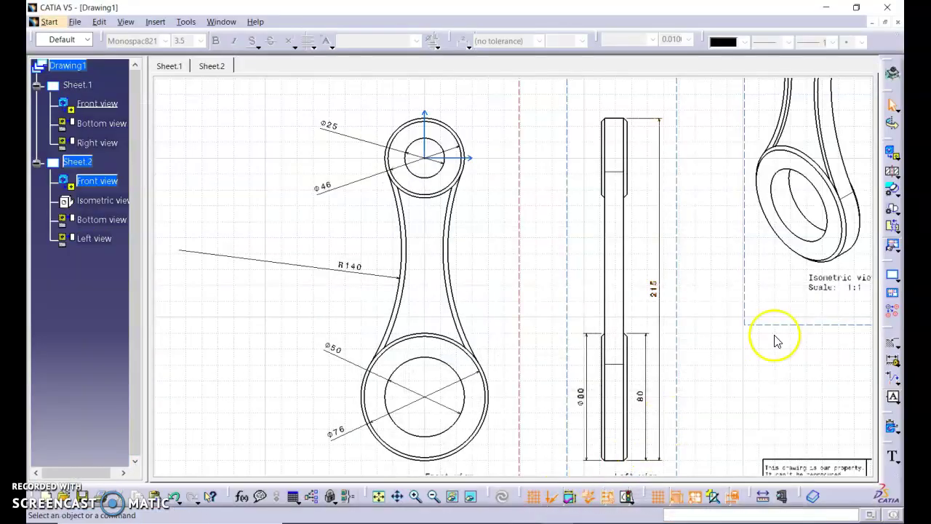
{"action": "left_click", "coordinate": [893, 345]}
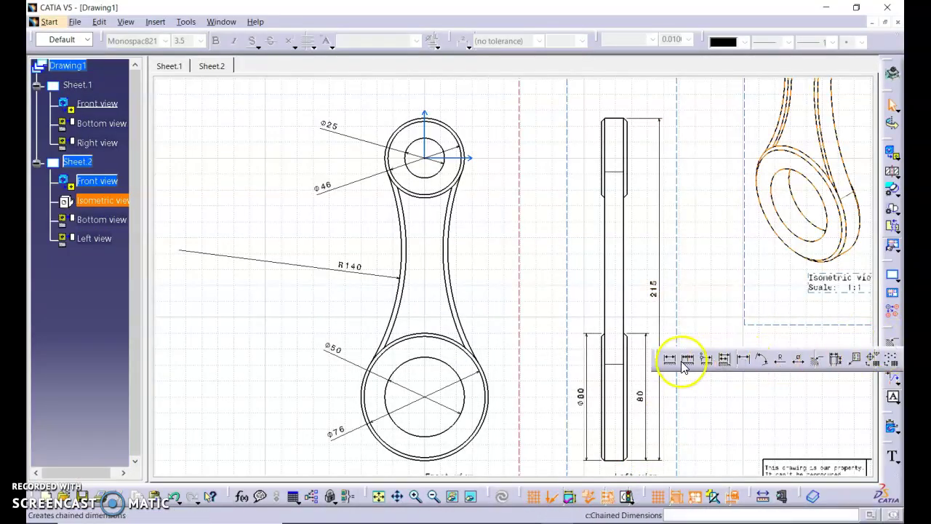
{"action": "left_click", "coordinate": [445, 271]}
{"action": "left_click", "coordinate": [451, 269]}
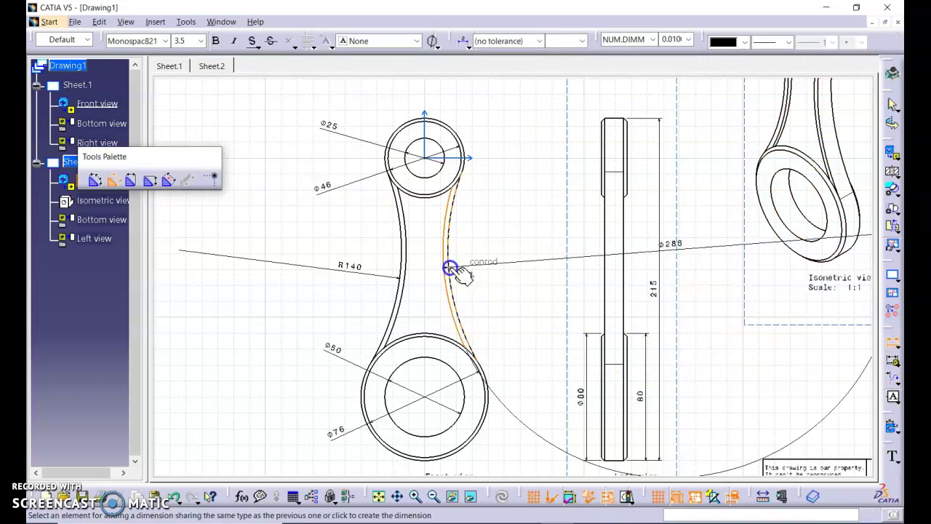
{"action": "left_click", "coordinate": [471, 267]}
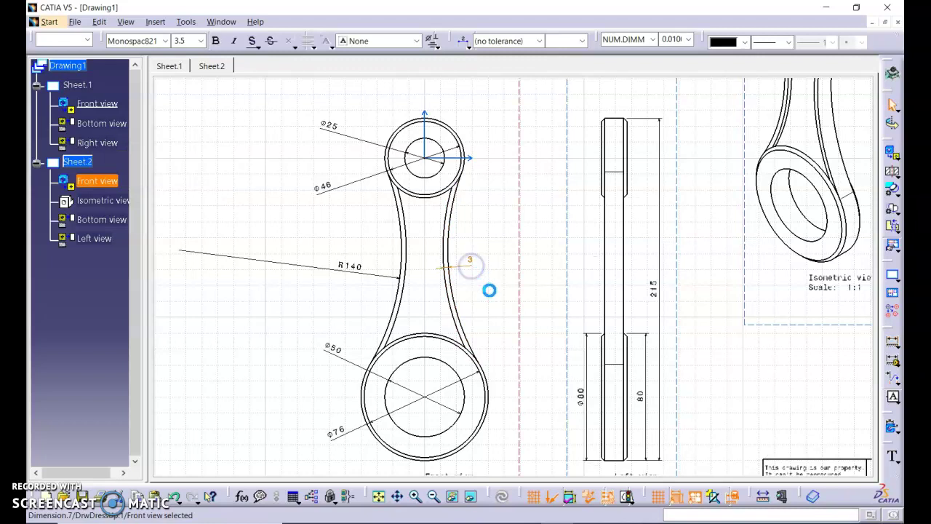
Check the slide's chained example and add chained dimensions across the bottom view's lower edge, lower chamfer line and upper chamfer line, right of the part
{"action": "left_click", "coordinate": [518, 523]}
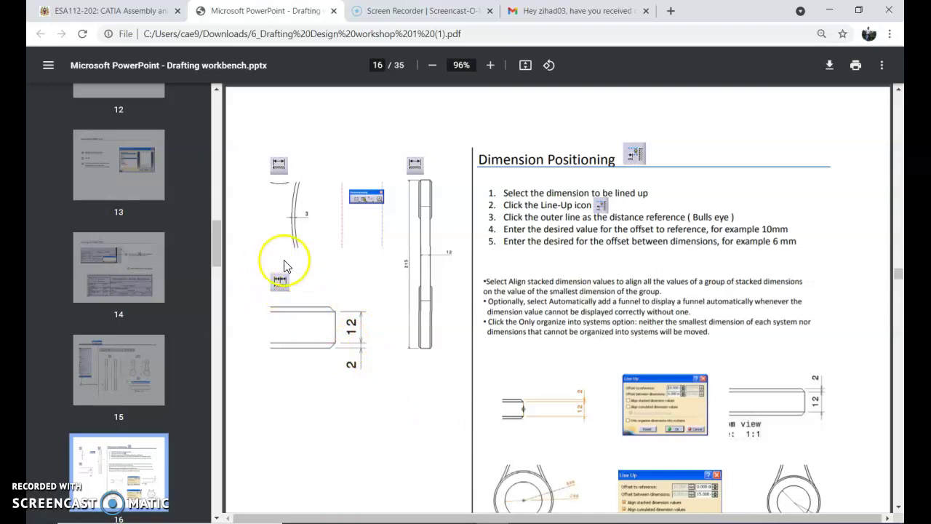
{"action": "left_click", "coordinate": [487, 522]}
{"action": "scroll", "coordinate": [722, 321], "scroll_direction": "up", "scroll_amount": 6}
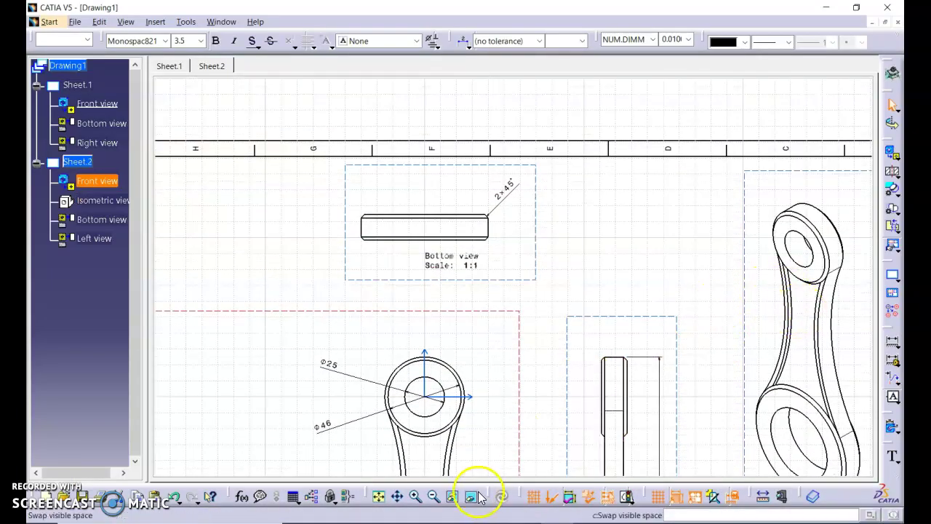
{"action": "left_click", "coordinate": [476, 523]}
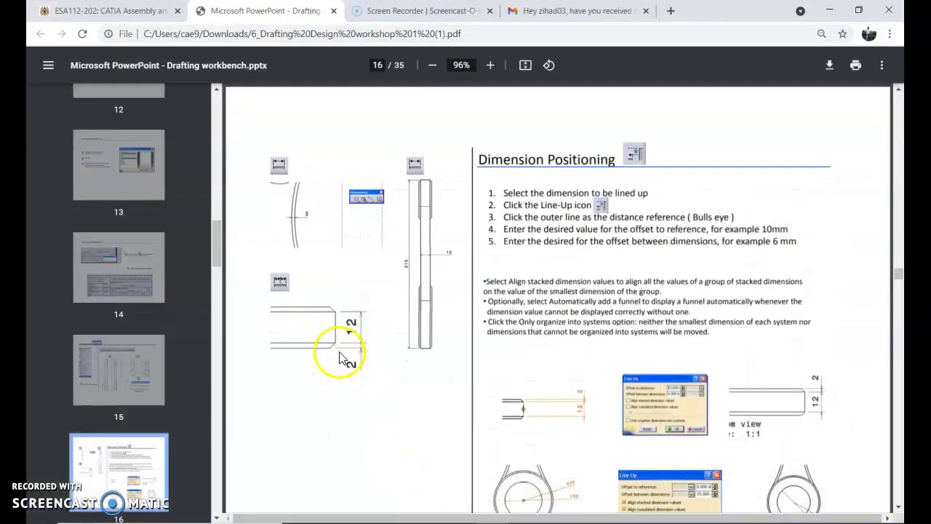
{"action": "left_click", "coordinate": [480, 522]}
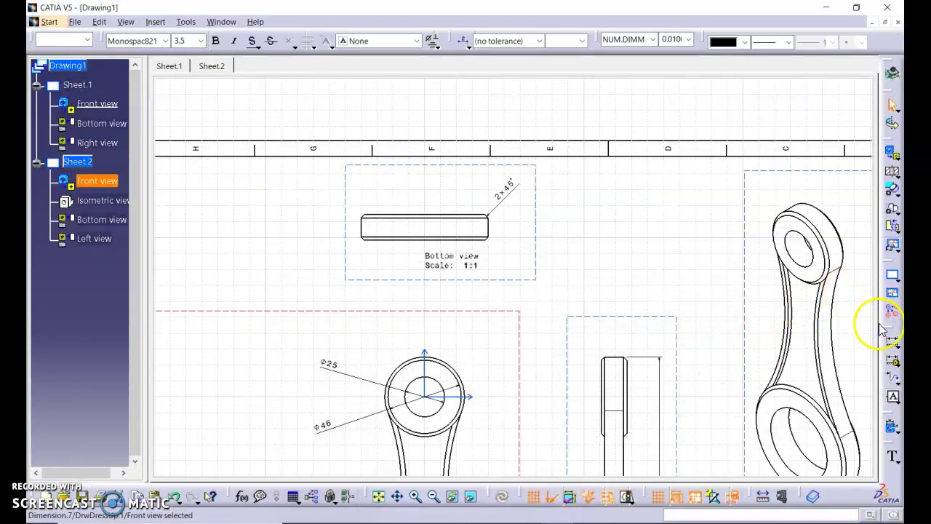
{"action": "left_click", "coordinate": [893, 339]}
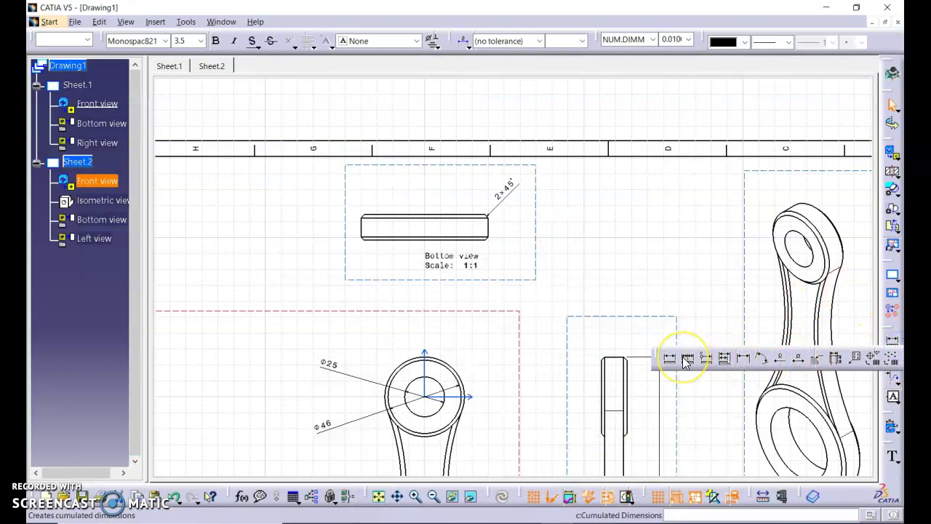
{"action": "left_click", "coordinate": [686, 361]}
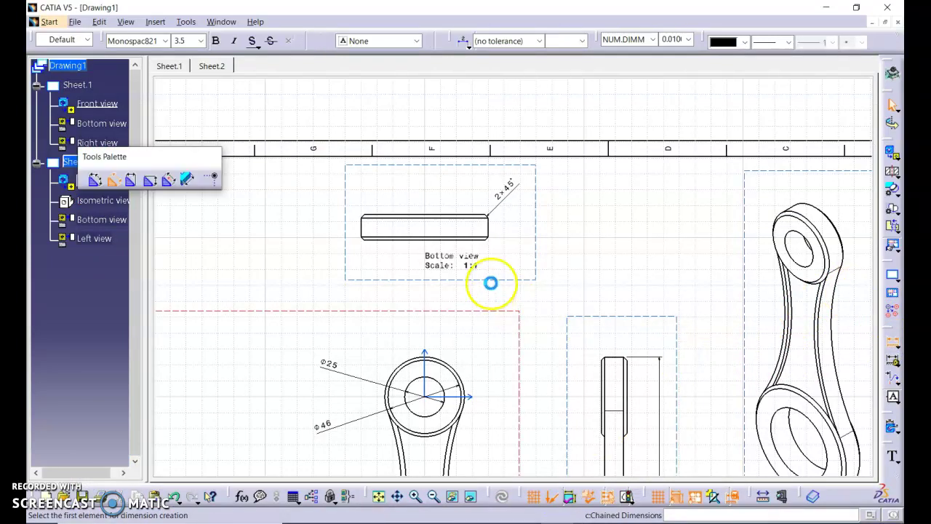
{"action": "left_click", "coordinate": [467, 241]}
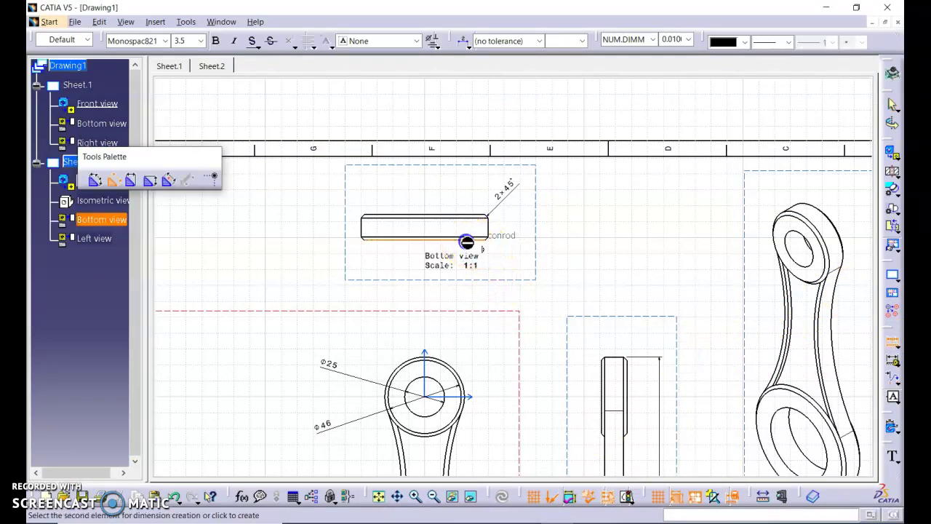
{"action": "left_click", "coordinate": [469, 239]}
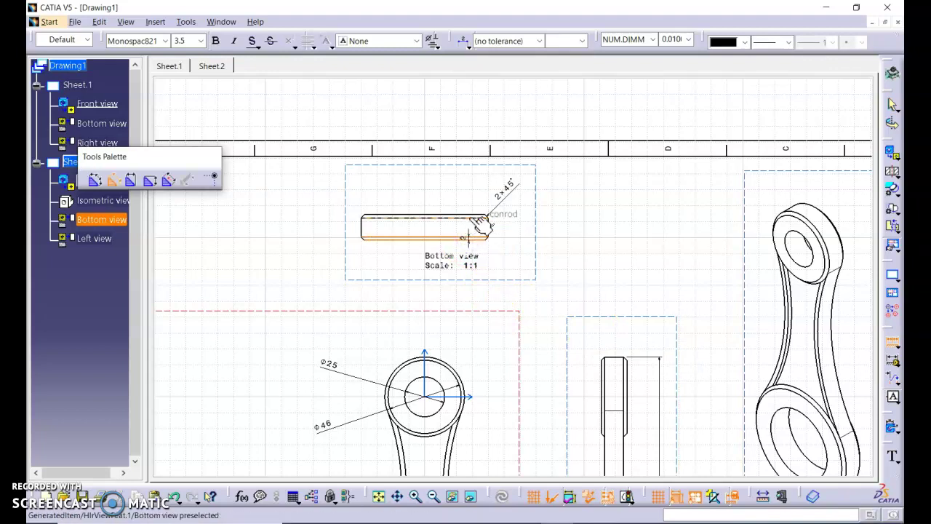
{"action": "left_click", "coordinate": [519, 221]}
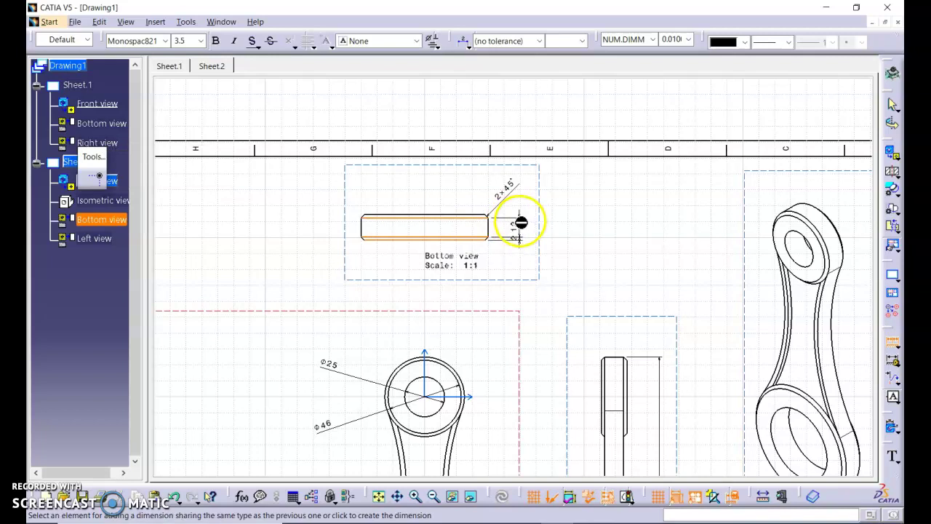
{"action": "left_click", "coordinate": [520, 221]}
{"action": "left_click", "coordinate": [573, 223]}
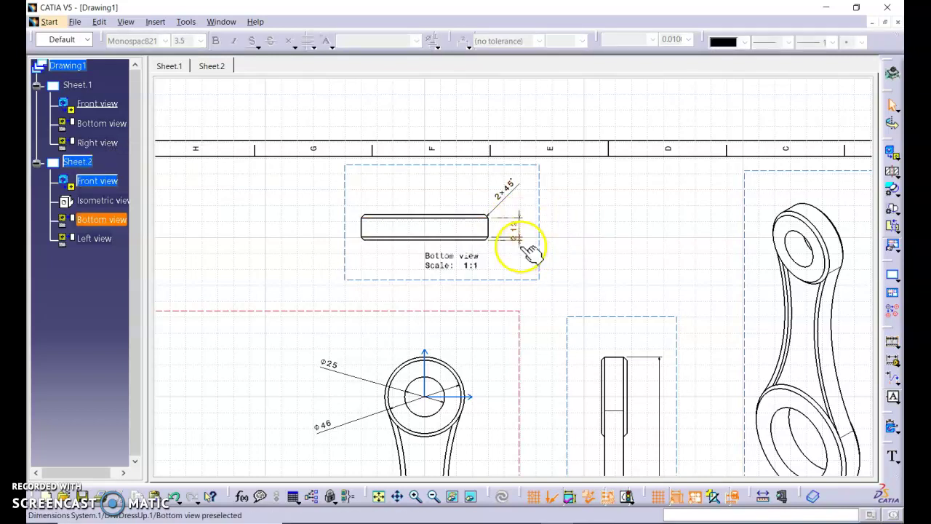
Move the bottom view's chained dimensions slightly closer to the part's right end
{"action": "left_click", "coordinate": [518, 250]}
{"action": "left_click_drag", "start_coordinate": [512, 242], "coordinate": [514, 250]}
{"action": "left_click", "coordinate": [591, 418]}
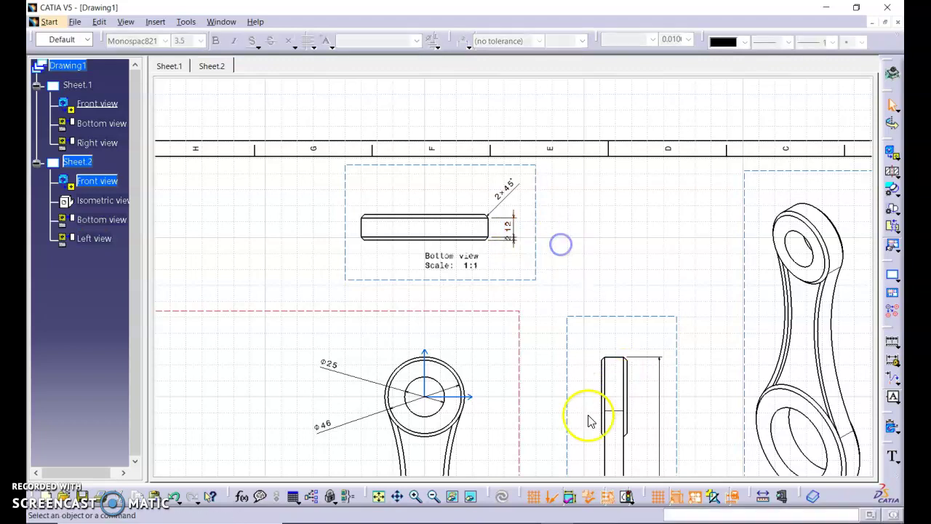
Check the slide's side-view example and dimension the rod shank's thickness in the left view, placing the value left of the part
{"action": "key", "text": "alt+Tab"}
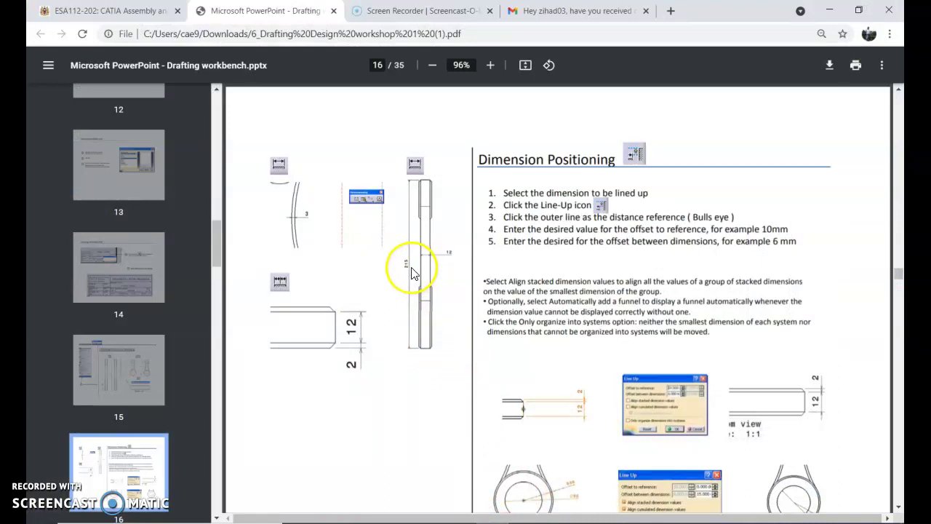
{"action": "left_click", "coordinate": [429, 191]}
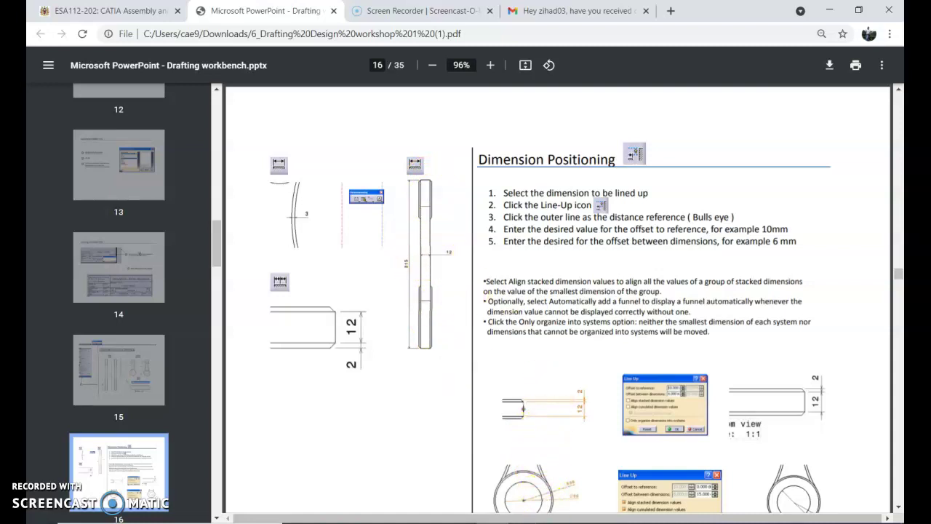
{"action": "key", "text": "alt+Tab"}
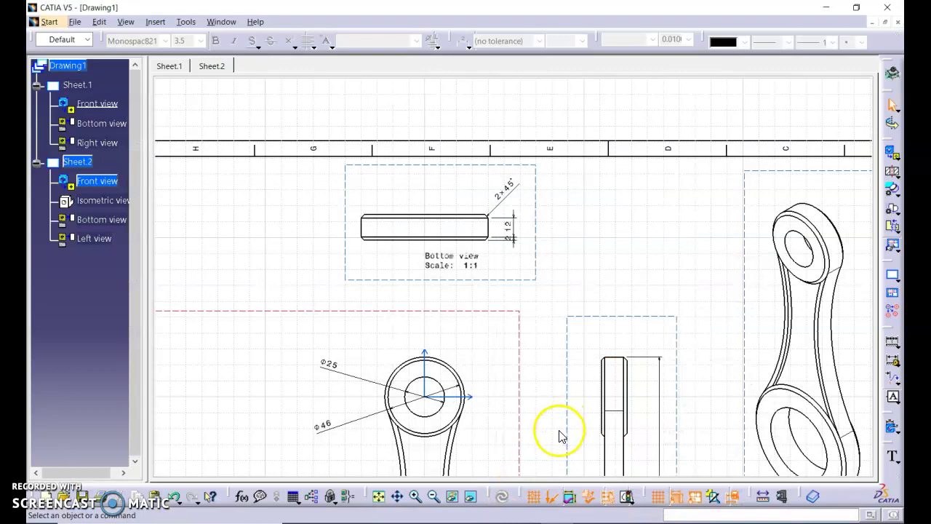
{"action": "scroll", "coordinate": [645, 417], "scroll_direction": "down", "scroll_amount": 3}
{"action": "scroll", "coordinate": [647, 416], "scroll_direction": "down", "scroll_amount": 2}
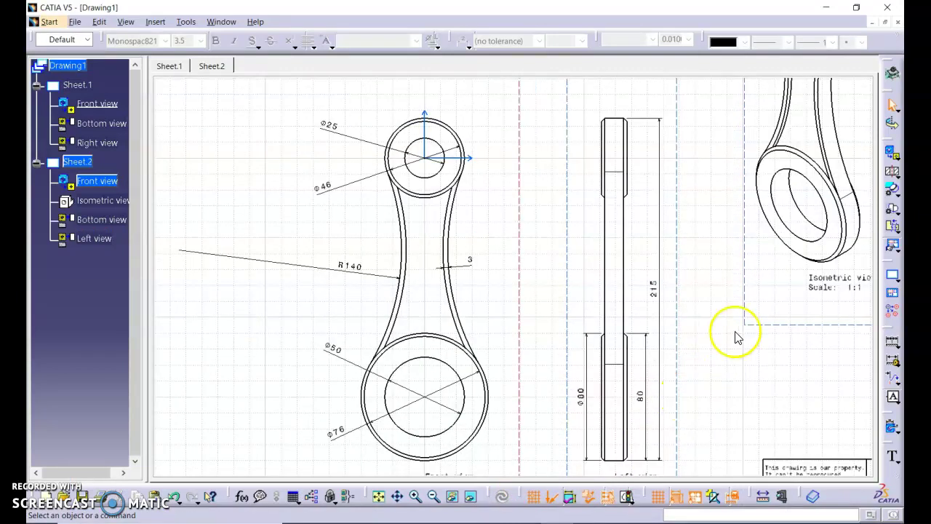
{"action": "left_click", "coordinate": [895, 343]}
{"action": "left_click", "coordinate": [690, 356]}
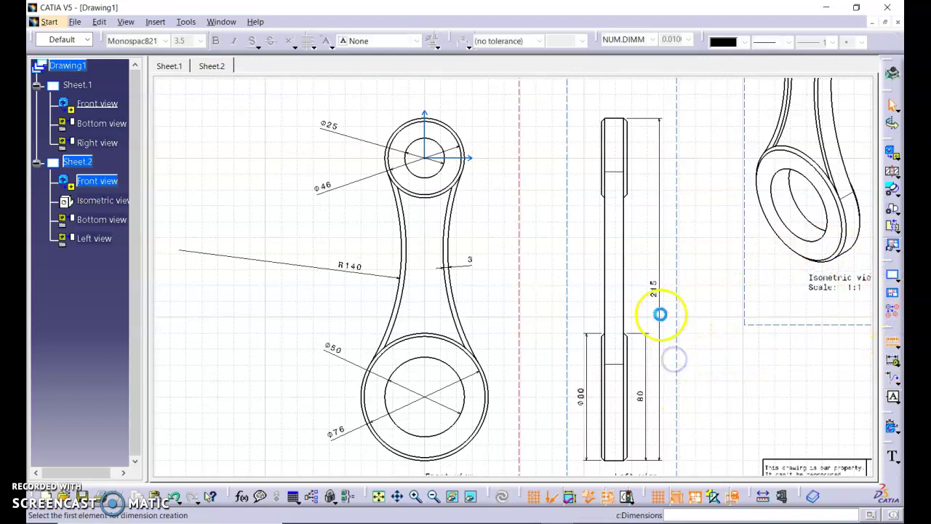
{"action": "left_click", "coordinate": [627, 273]}
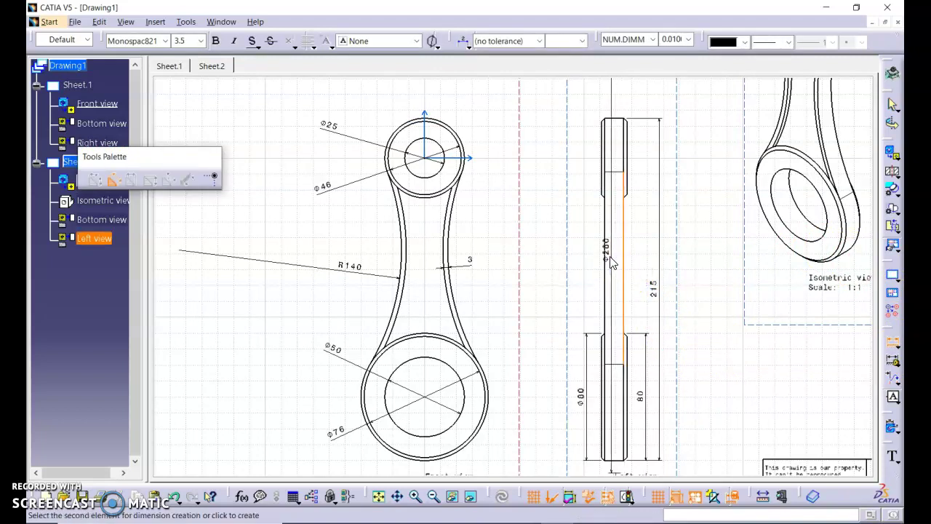
{"action": "left_click", "coordinate": [606, 262]}
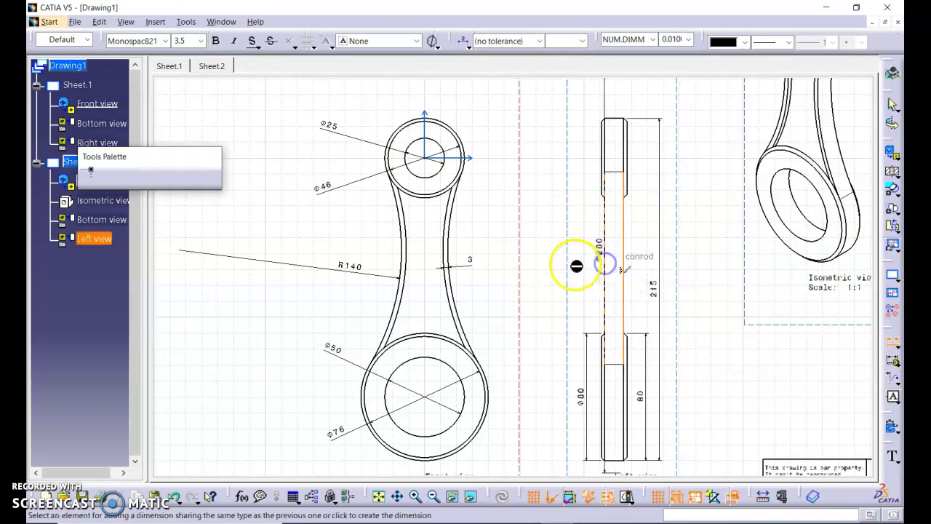
{"action": "left_click", "coordinate": [564, 273]}
{"action": "left_click", "coordinate": [679, 250]}
{"action": "left_click", "coordinate": [592, 443]}
Review the Line-Up procedure and examples on the Dimension Positioning slide, and select the bottom view's chained dimensions in CATIA
{"action": "key", "text": "alt+Tab"}
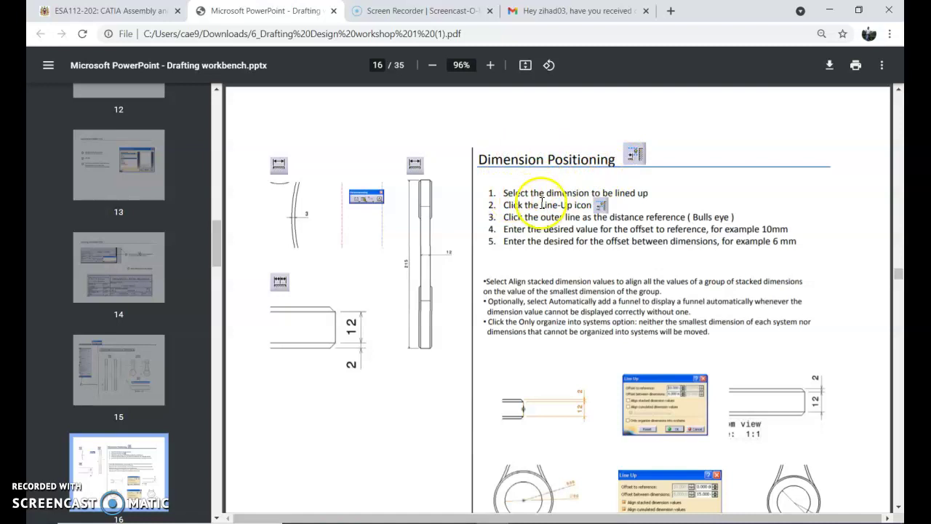
{"action": "scroll", "coordinate": [554, 216], "scroll_direction": "down", "scroll_amount": 1}
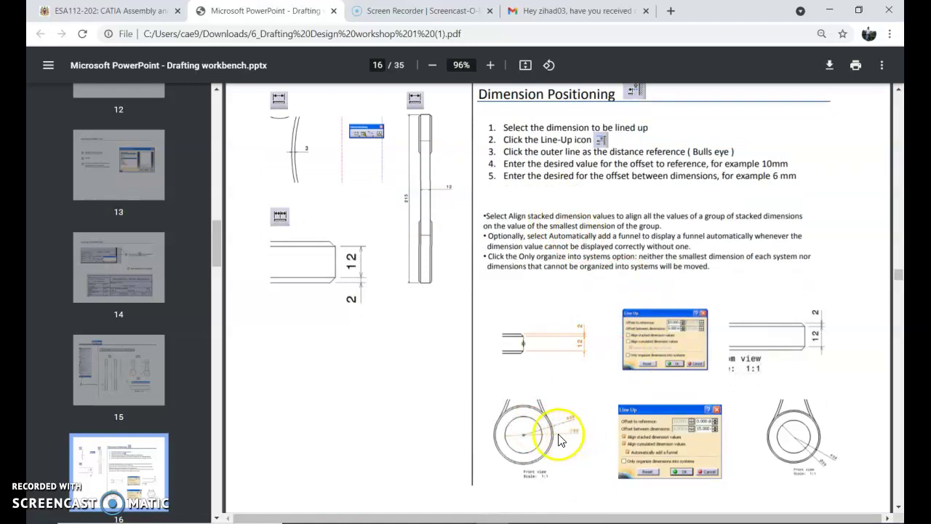
{"action": "scroll", "coordinate": [559, 437], "scroll_direction": "up", "scroll_amount": 1}
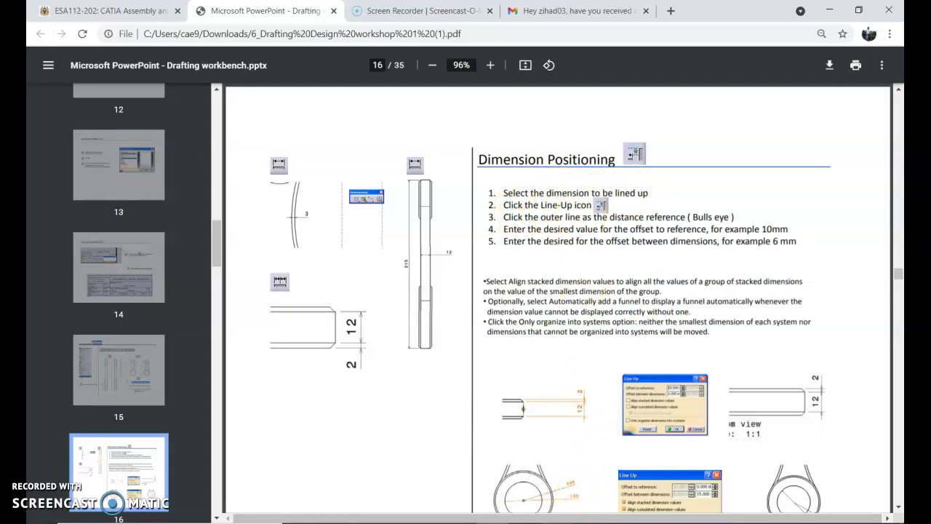
{"action": "left_click", "coordinate": [576, 523]}
{"action": "scroll", "coordinate": [654, 354], "scroll_direction": "up", "scroll_amount": 4}
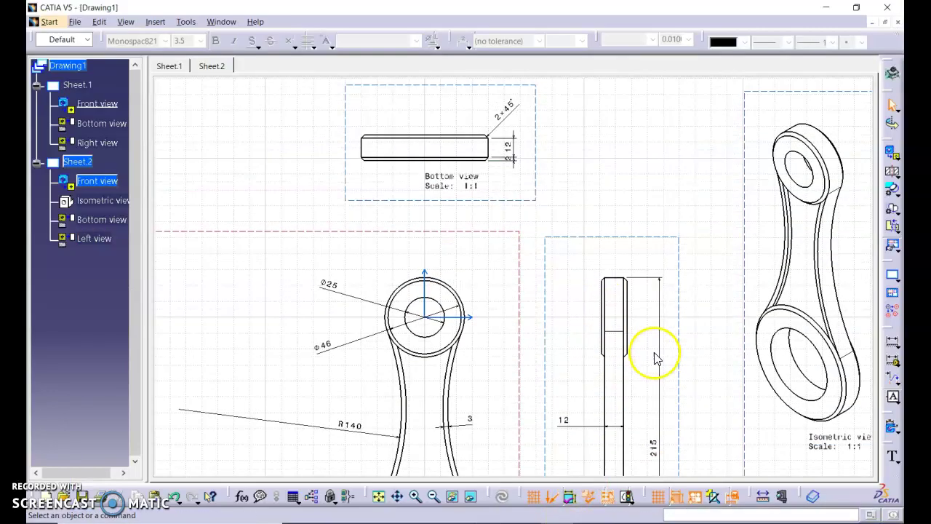
{"action": "scroll", "coordinate": [655, 356], "scroll_direction": "up", "scroll_amount": 2}
{"action": "left_click", "coordinate": [513, 234]}
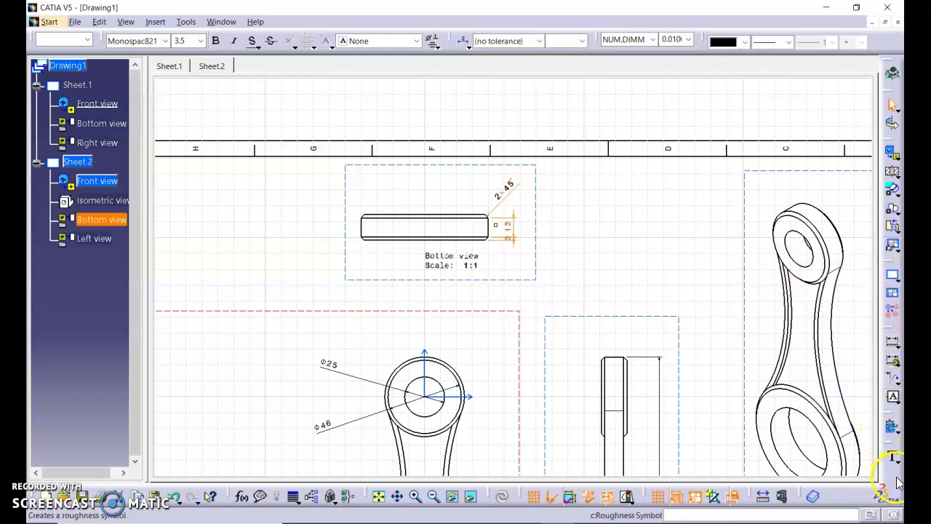
Undock the hidden toolbars from the crowded docked column and leave them floating over the drawing area
{"action": "left_click_drag", "start_coordinate": [888, 443], "coordinate": [826, 289]}
{"action": "left_click_drag", "start_coordinate": [898, 471], "coordinate": [836, 375]}
{"action": "mouse_move", "coordinate": [892, 451]}
{"action": "left_mouse_down"}
{"action": "mouse_move", "coordinate": [830, 393]}
{"action": "mouse_move", "coordinate": [809, 322]}
{"action": "left_mouse_up"}
{"action": "mouse_move", "coordinate": [899, 447]}
{"action": "left_mouse_down"}
{"action": "mouse_move", "coordinate": [858, 429]}
{"action": "mouse_move", "coordinate": [775, 311]}
{"action": "left_mouse_up"}
{"action": "mouse_move", "coordinate": [892, 451]}
{"action": "left_mouse_down"}
{"action": "mouse_move", "coordinate": [842, 353]}
{"action": "mouse_move", "coordinate": [797, 222]}
{"action": "left_mouse_up"}
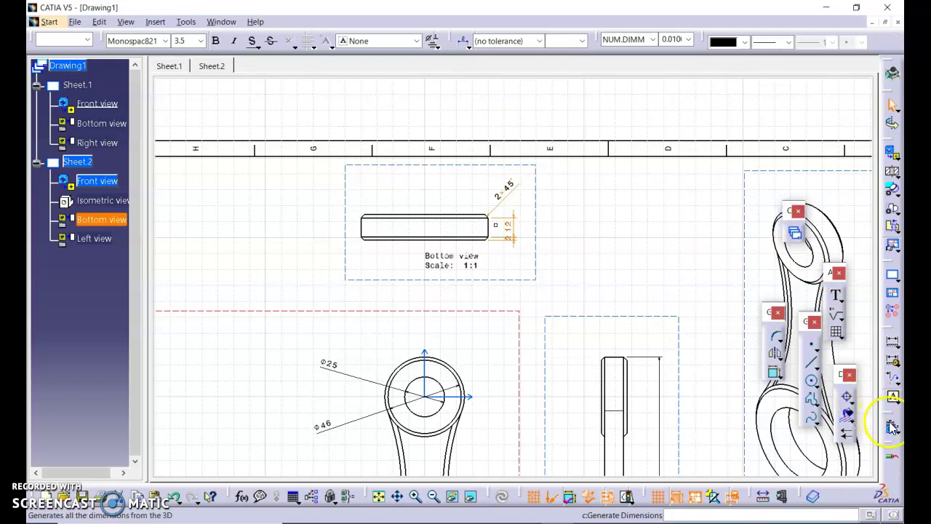
{"action": "mouse_move", "coordinate": [892, 429]}
{"action": "left_mouse_down"}
{"action": "mouse_move", "coordinate": [884, 435]}
{"action": "mouse_move", "coordinate": [786, 305]}
{"action": "mouse_move", "coordinate": [777, 270]}
{"action": "left_mouse_up"}
{"action": "left_click_drag", "start_coordinate": [884, 415], "coordinate": [860, 214]}
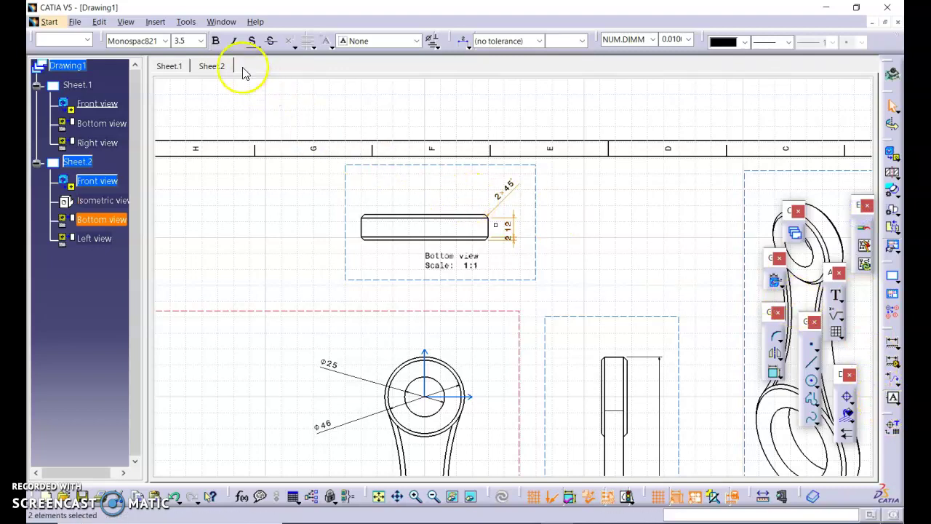
Start Line-Up on the bottom view's chained dimensions, use the part's right end line as reference, and check the slide's offset values
{"action": "left_click", "coordinate": [186, 21]}
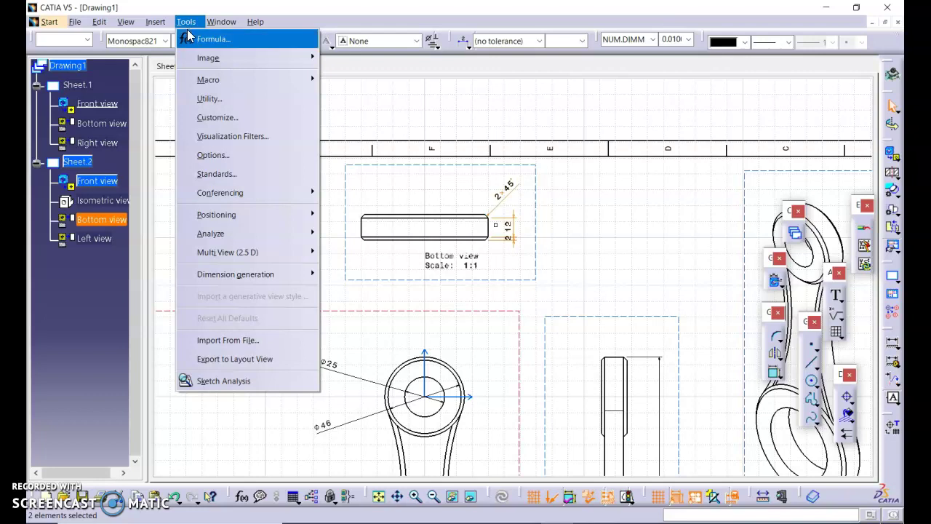
{"action": "mouse_move", "coordinate": [232, 220]}
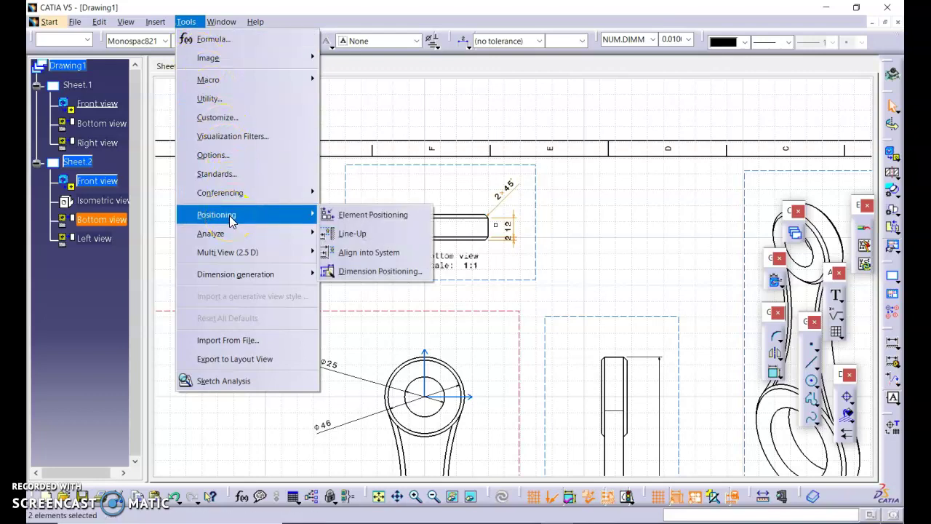
{"action": "left_click", "coordinate": [364, 239]}
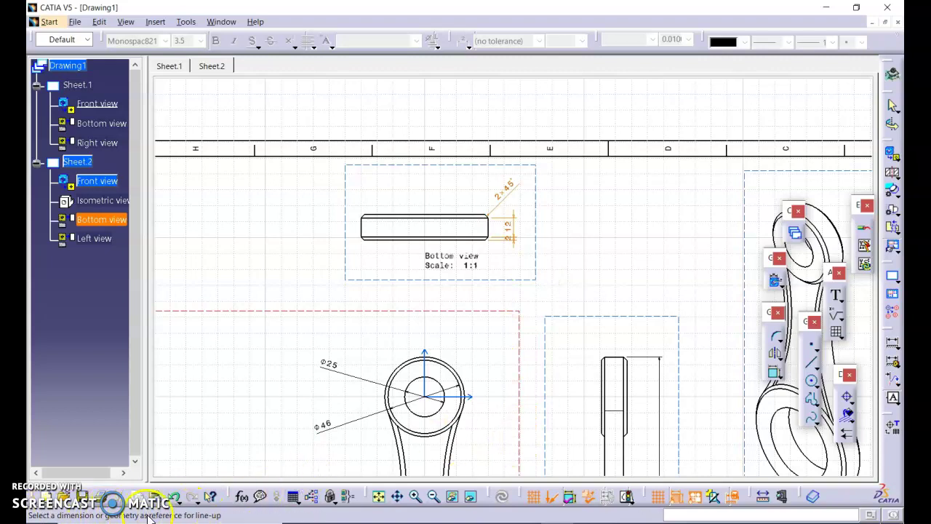
{"action": "key", "text": "alt+Tab"}
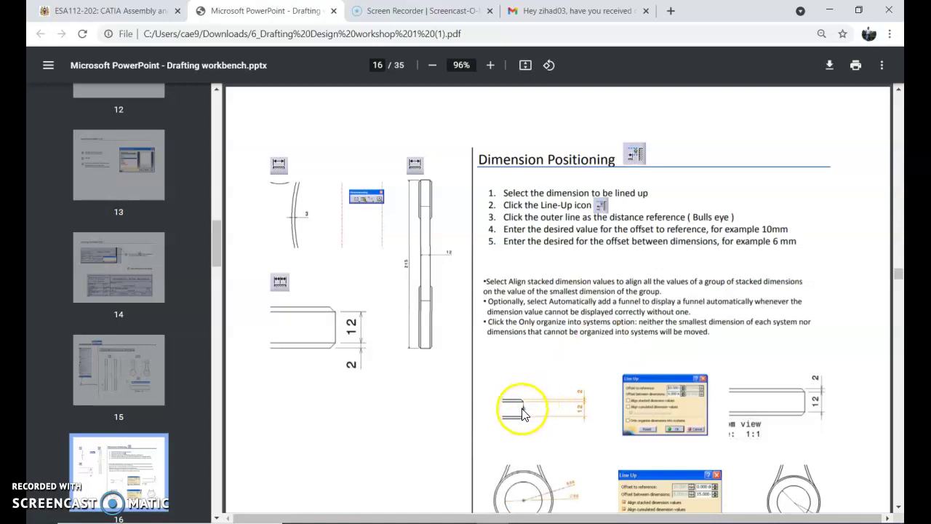
{"action": "key", "text": "alt+Tab"}
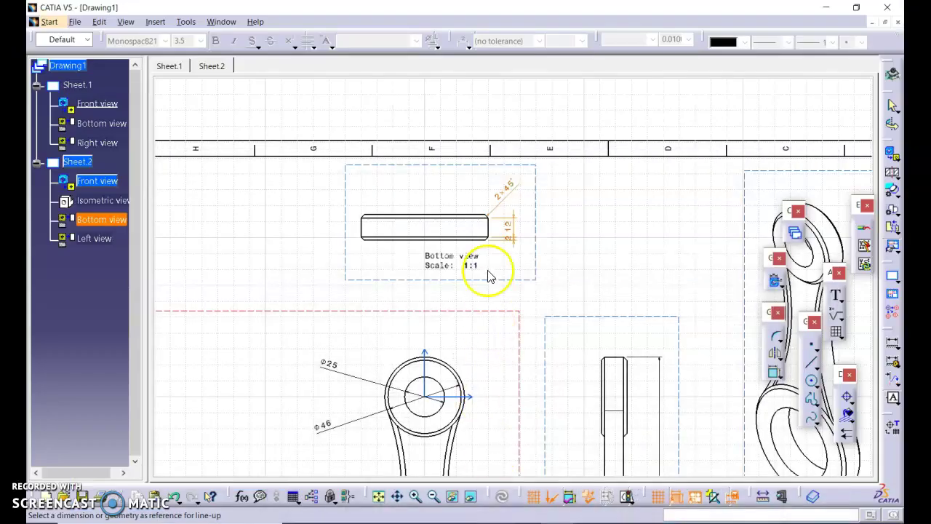
{"action": "left_click", "coordinate": [501, 232]}
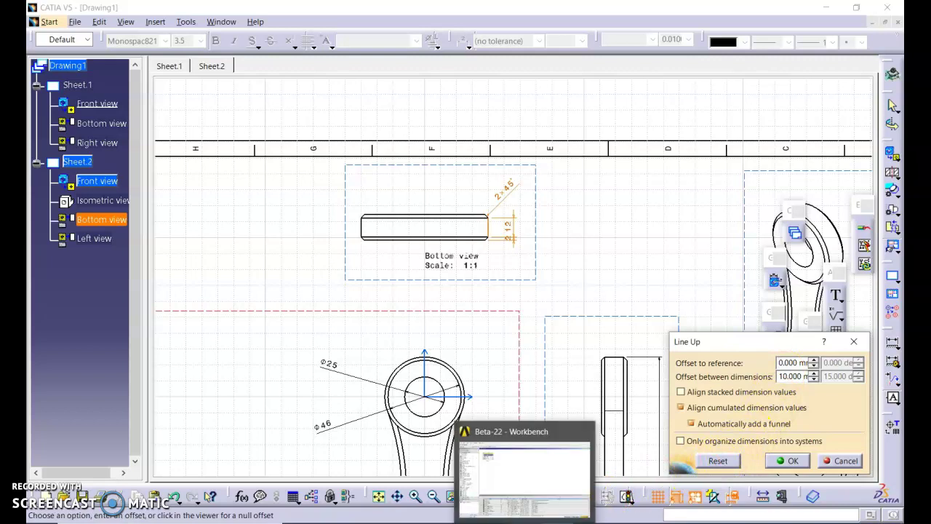
{"action": "left_click", "coordinate": [524, 518]}
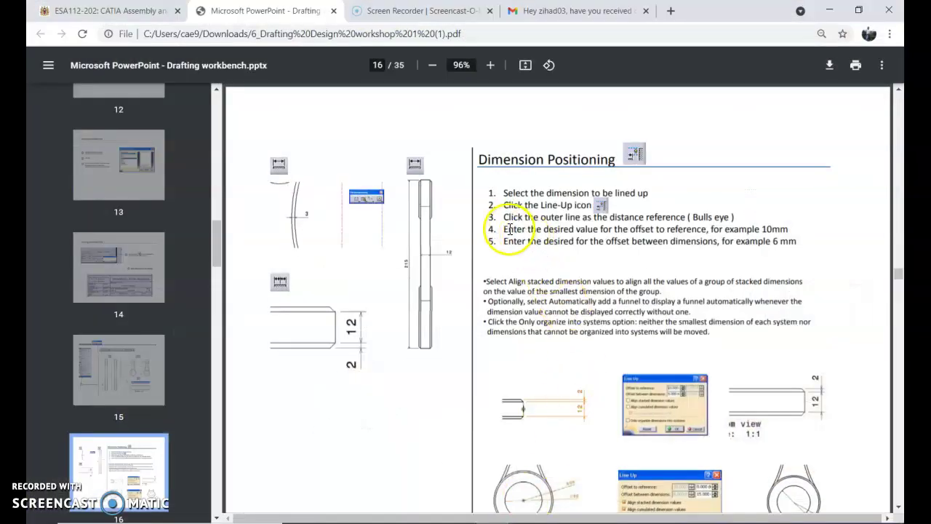
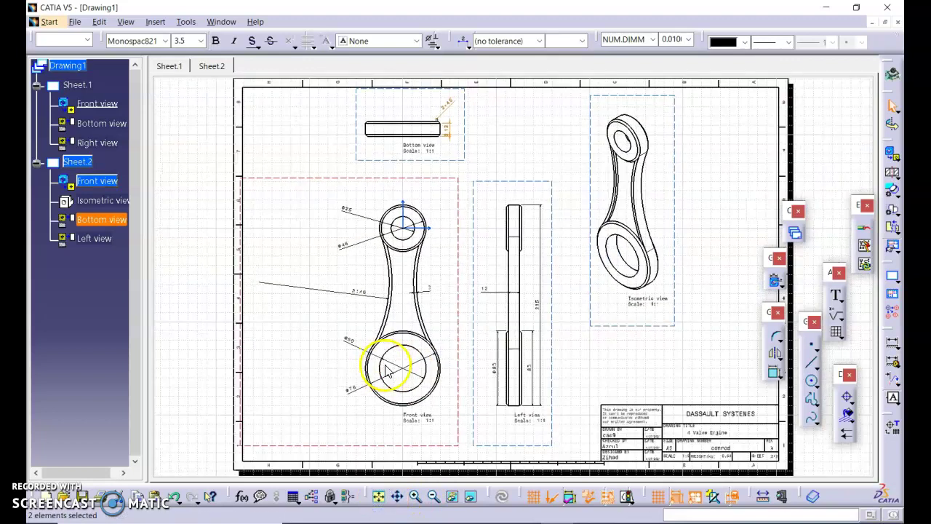
Line up the front view's six dimensions to the large bore circle with 50 mm reference offset, 6 mm and 15° spacing, and stacked values aligned
{"action": "left_click", "coordinate": [356, 391]}
{"action": "left_click", "coordinate": [349, 339], "text": "ctrl"}
{"action": "left_click", "coordinate": [364, 291], "text": "ctrl"}
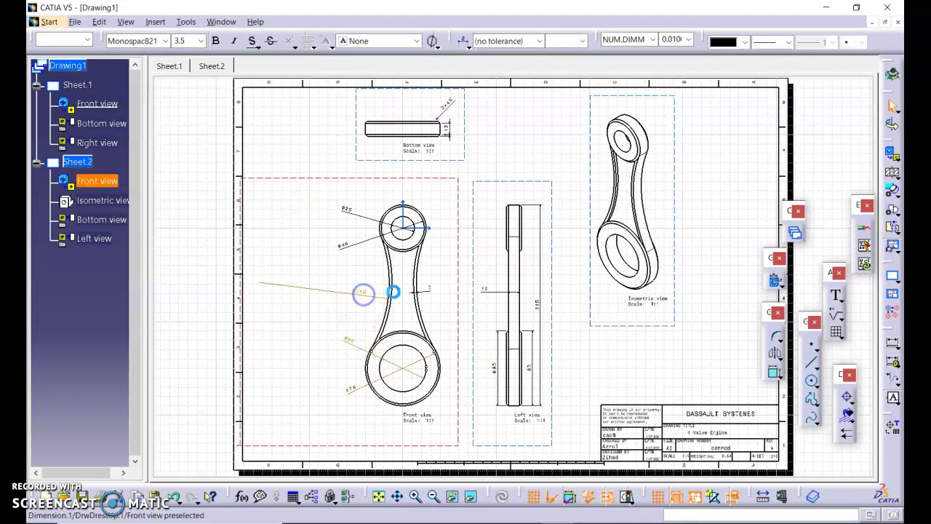
{"action": "left_click", "coordinate": [430, 294], "text": "ctrl"}
{"action": "left_click", "coordinate": [349, 248], "text": "ctrl"}
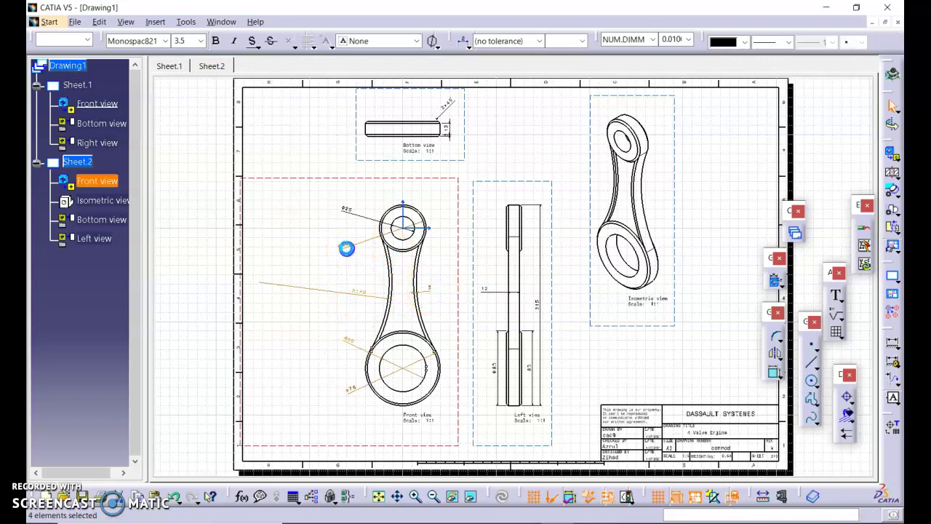
{"action": "left_click", "coordinate": [356, 214], "text": "ctrl"}
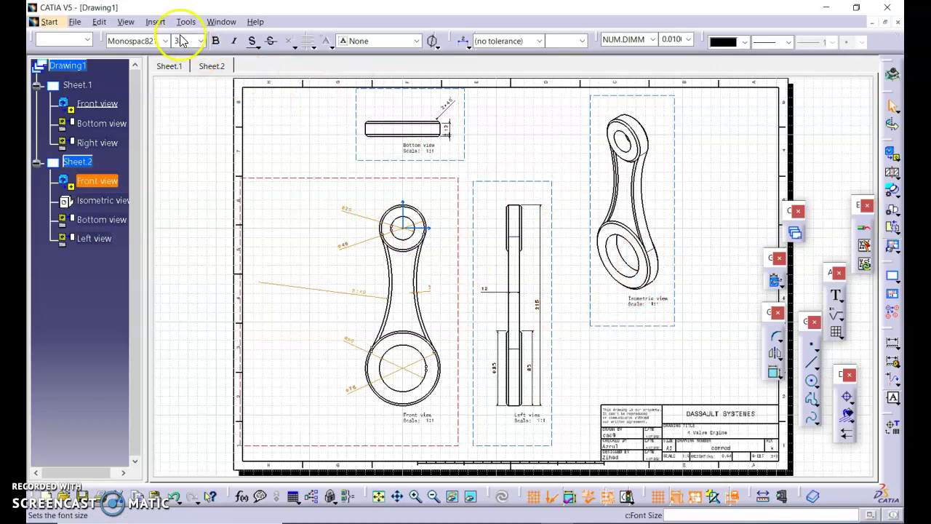
{"action": "left_click", "coordinate": [160, 22]}
{"action": "mouse_move", "coordinate": [186, 22]}
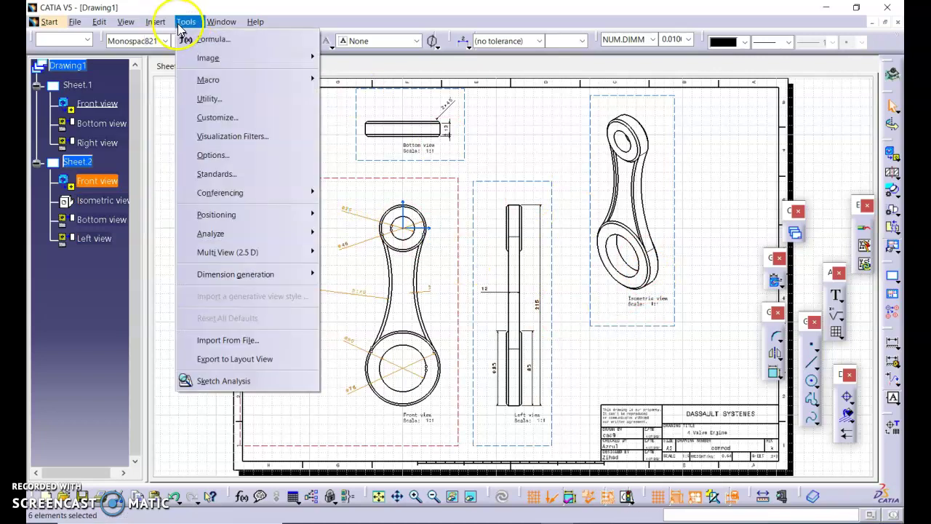
{"action": "mouse_move", "coordinate": [272, 212]}
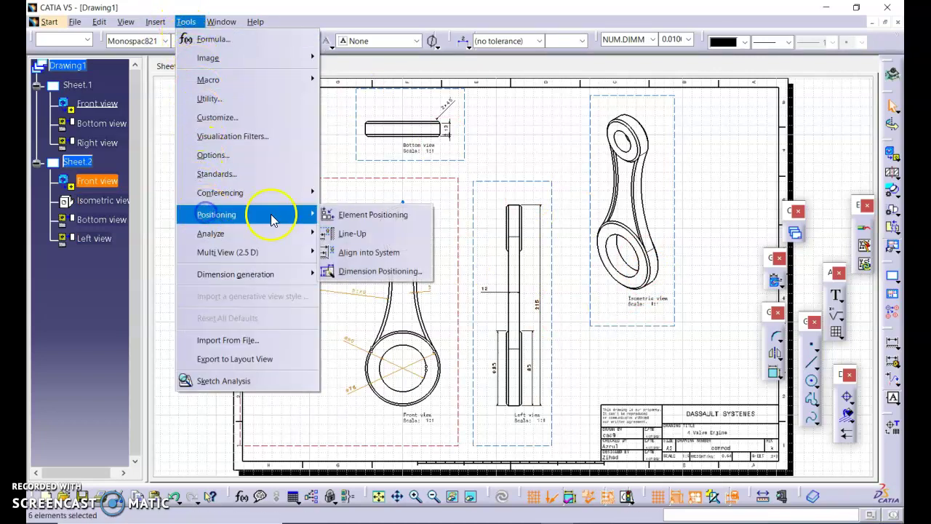
{"action": "left_click", "coordinate": [356, 233]}
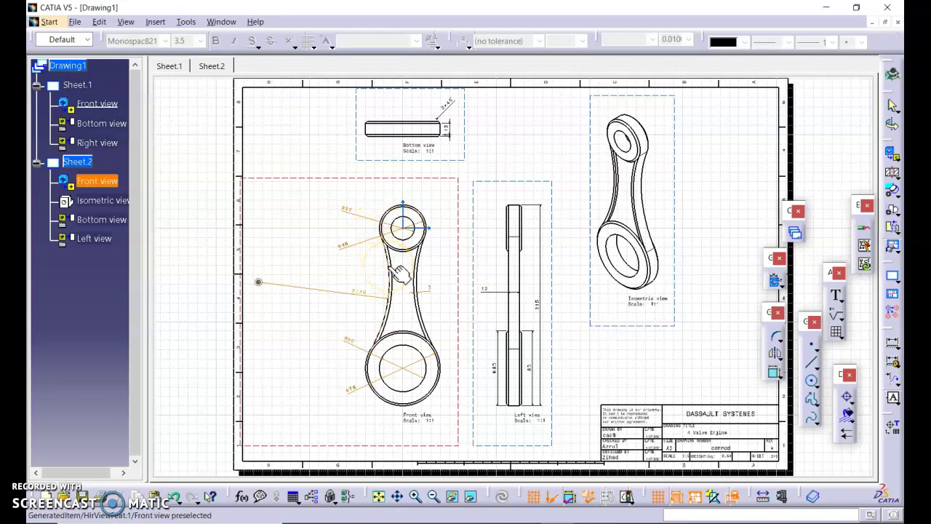
{"action": "left_click", "coordinate": [378, 371]}
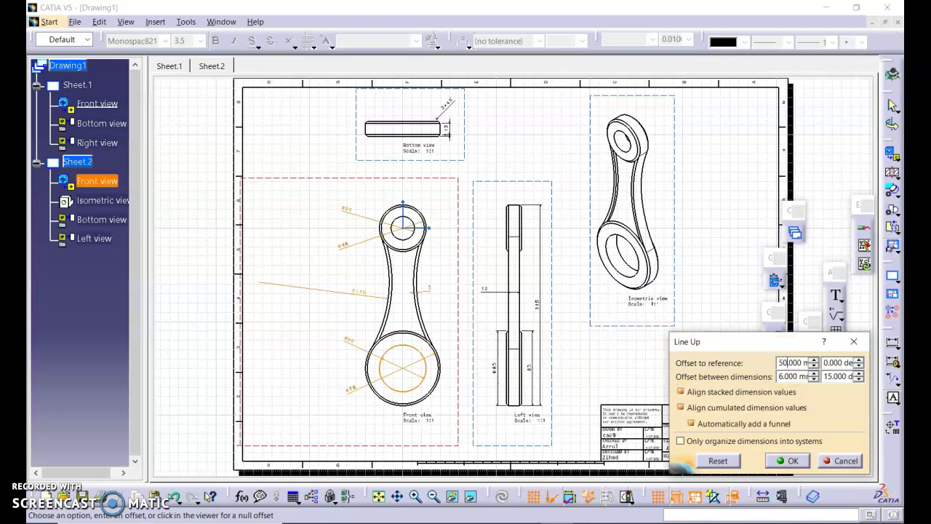
{"action": "left_click", "coordinate": [787, 461]}
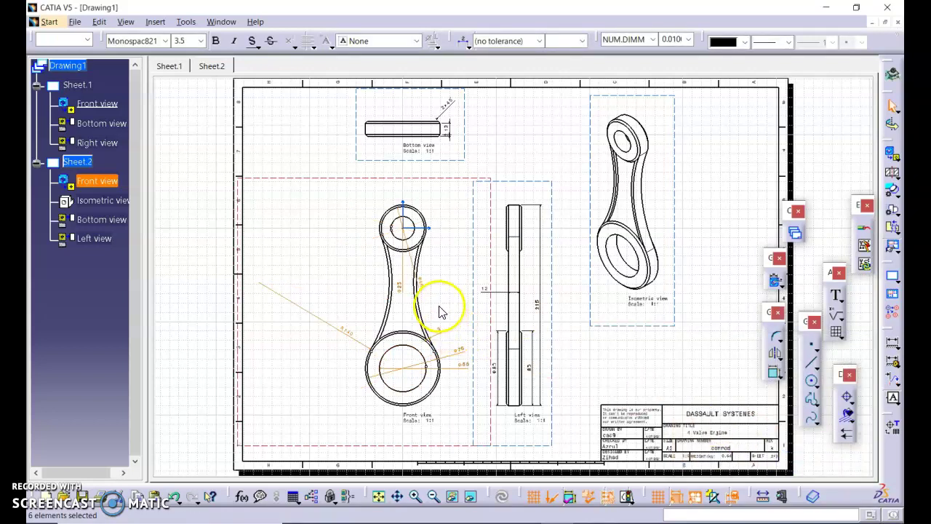
Reposition the front view's Ø25 and Ø46 dimensions to the right of the small end and adjust the Ø76 value beside the large end
{"action": "left_click", "coordinate": [404, 289]}
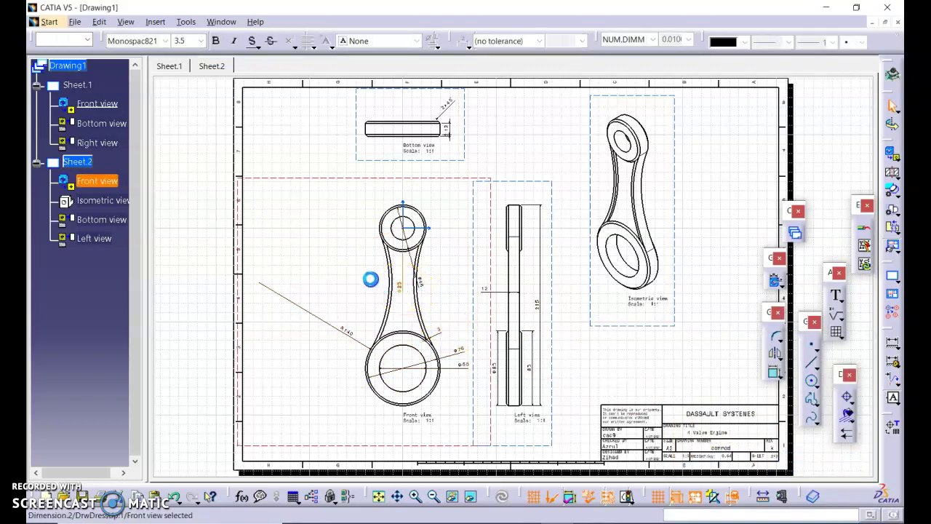
{"action": "left_click_drag", "start_coordinate": [440, 227], "coordinate": [443, 207]}
{"action": "left_click_drag", "start_coordinate": [421, 282], "coordinate": [446, 249]}
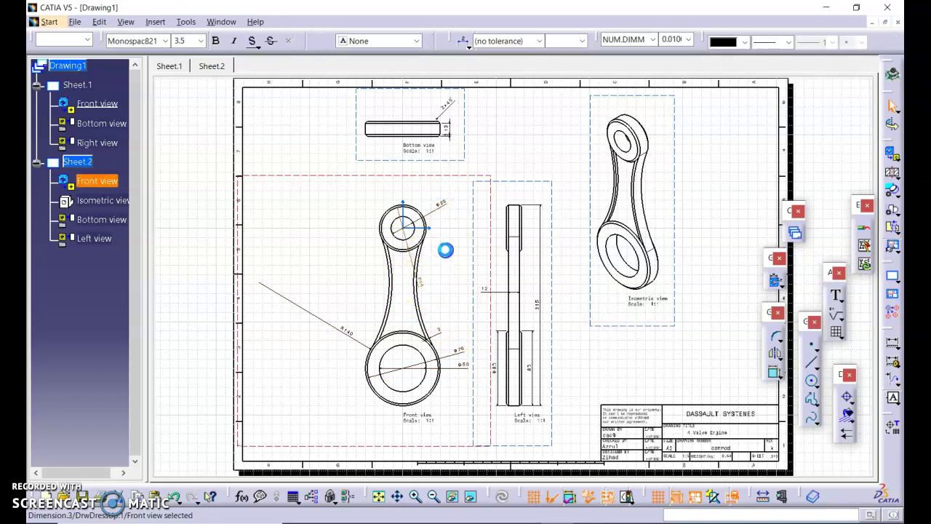
{"action": "left_click", "coordinate": [450, 248]}
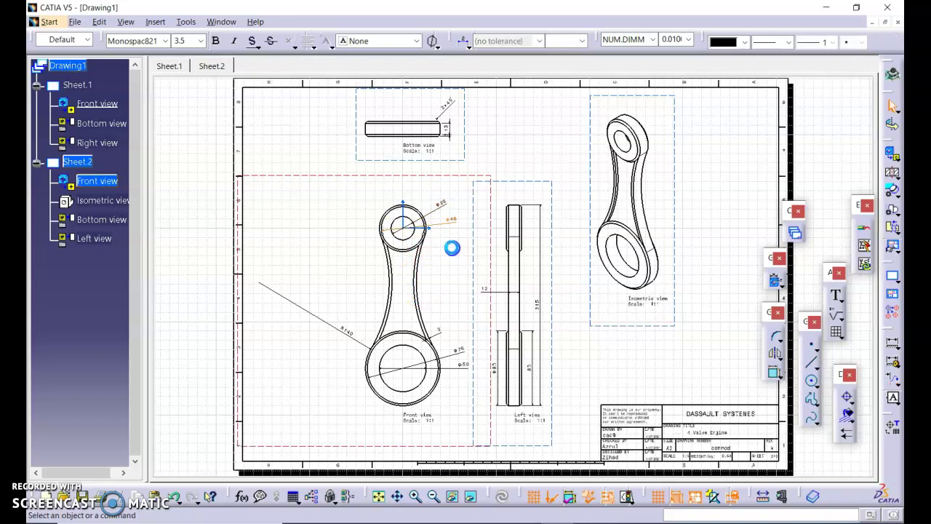
{"action": "left_click_drag", "start_coordinate": [435, 357], "coordinate": [462, 354]}
{"action": "left_click", "coordinate": [461, 334]}
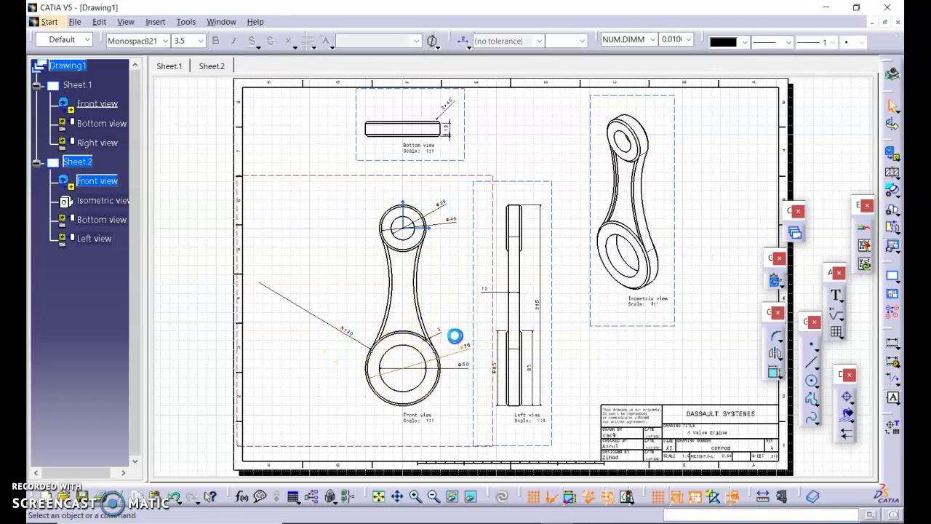
{"action": "left_click", "coordinate": [631, 345]}
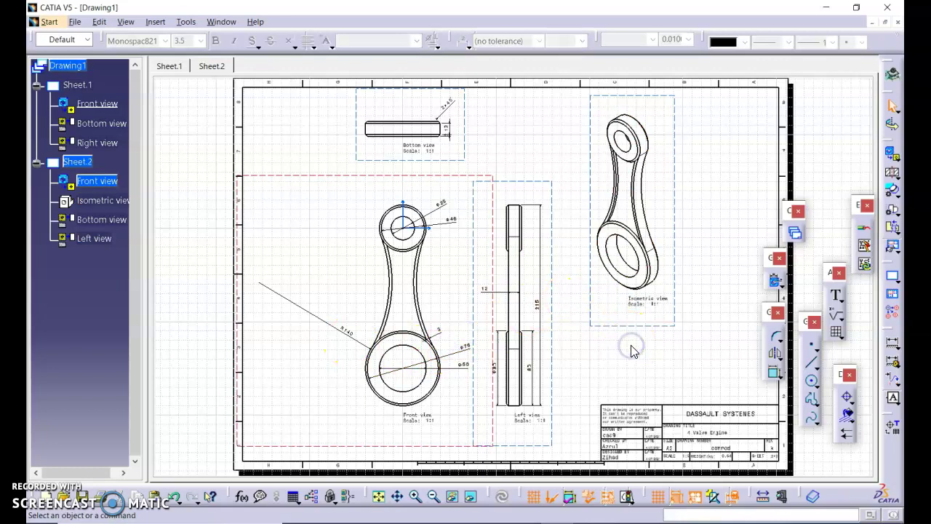
Review the Creating an Offset Section View / Cut slide and its examples, with the Offset Section View command started in CATIA
{"action": "key", "text": "alt+Tab"}
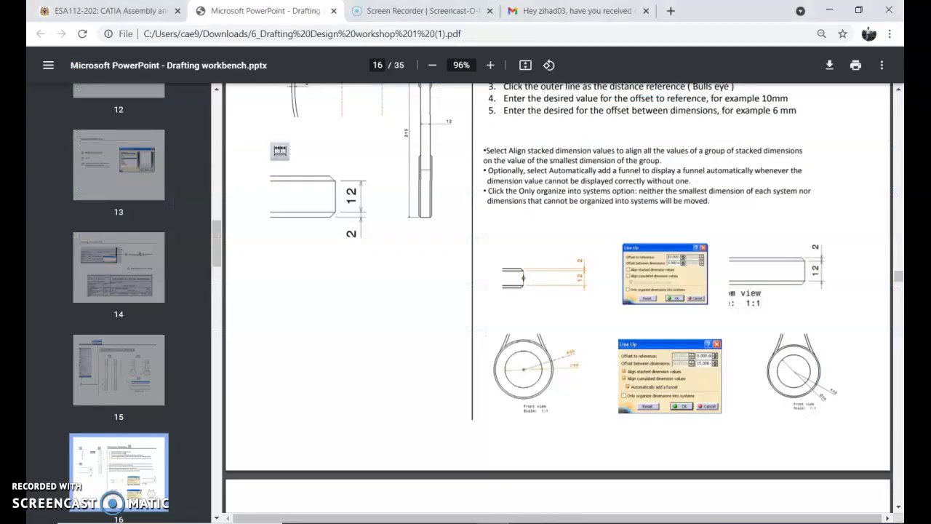
{"action": "scroll", "coordinate": [539, 432], "scroll_direction": "down", "scroll_amount": 6}
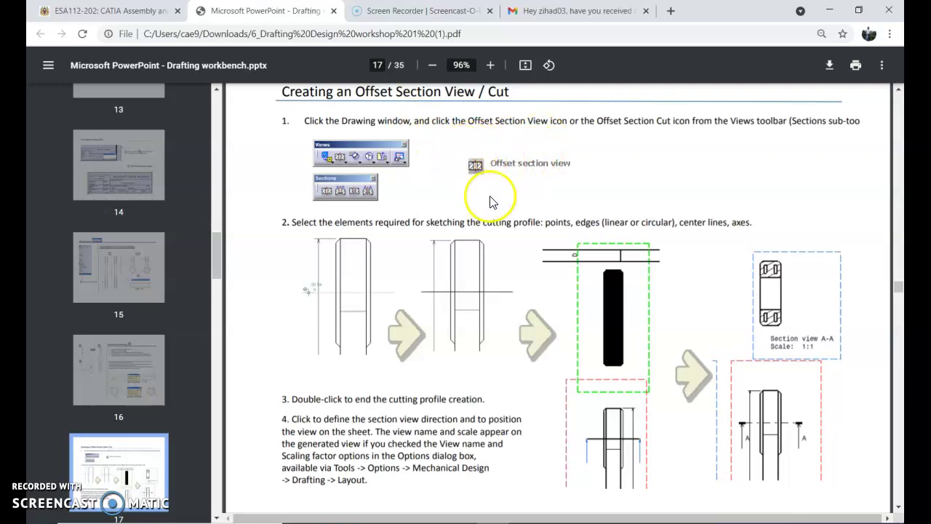
{"action": "left_click", "coordinate": [556, 523]}
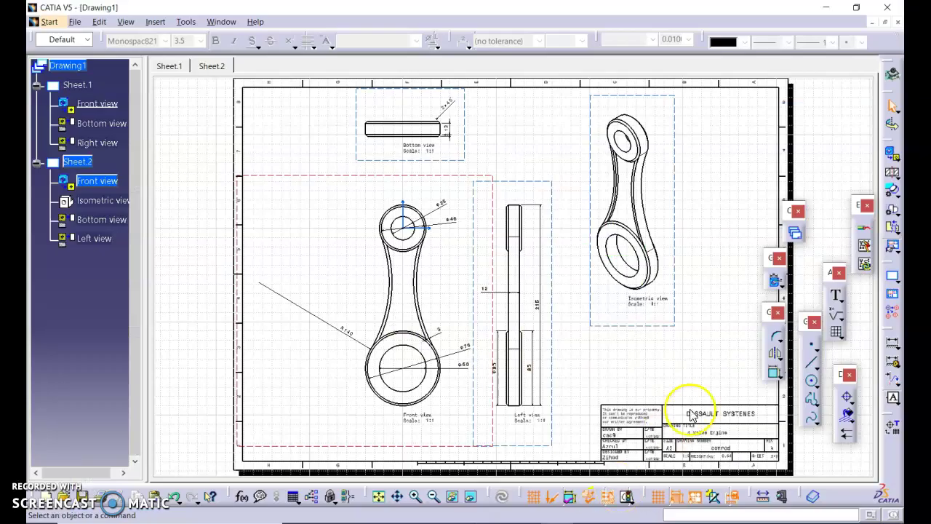
{"action": "left_click", "coordinate": [893, 177]}
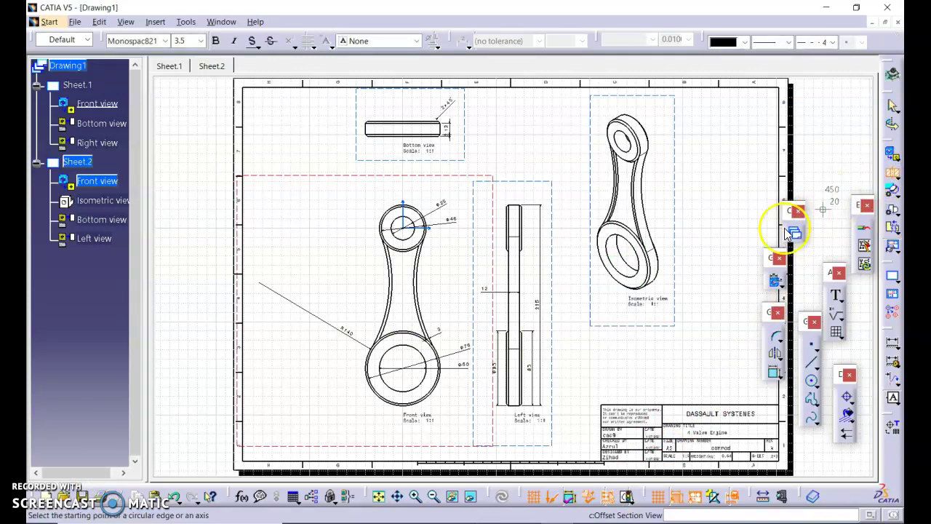
{"action": "left_click", "coordinate": [506, 523]}
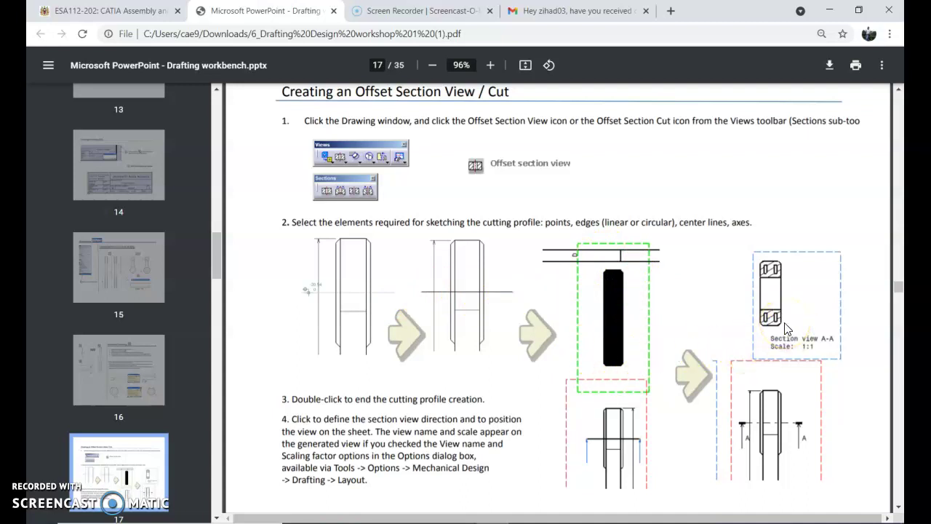
{"action": "left_click", "coordinate": [535, 512]}
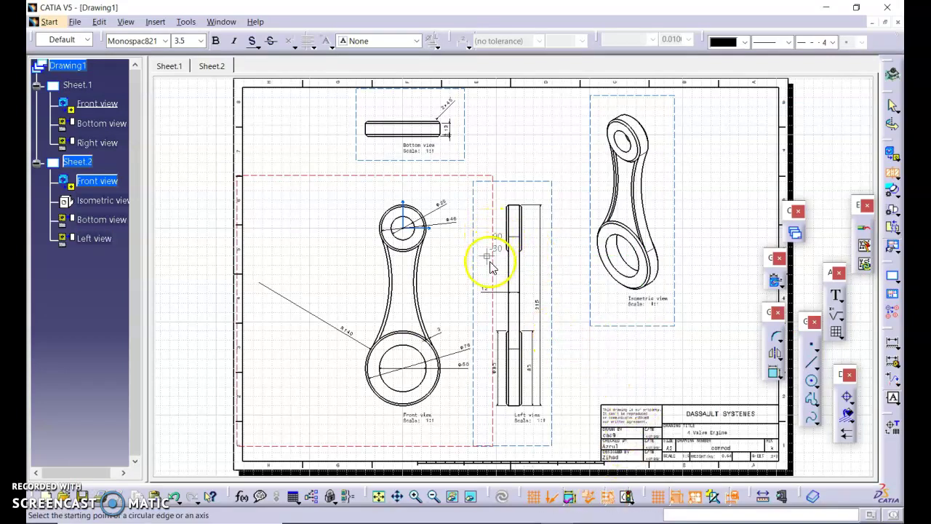
Activate the left view and create an offset section view along the small end's horizontal axis, placing it above the left view
{"action": "left_click", "coordinate": [894, 177]}
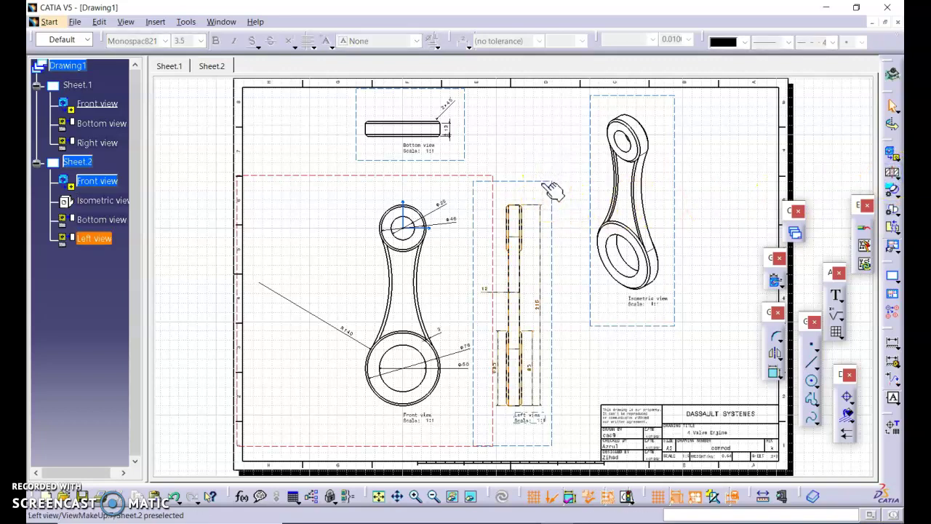
{"action": "left_click", "coordinate": [542, 184]}
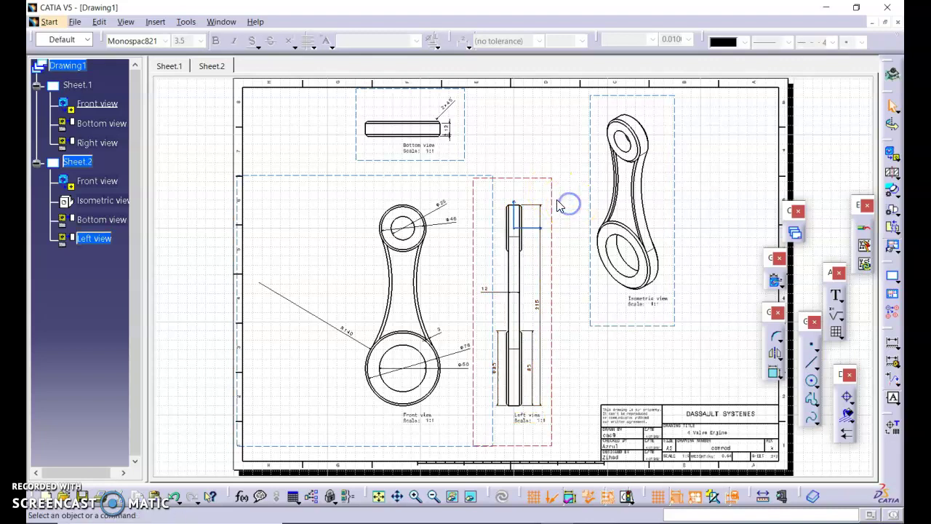
{"action": "left_click", "coordinate": [893, 175]}
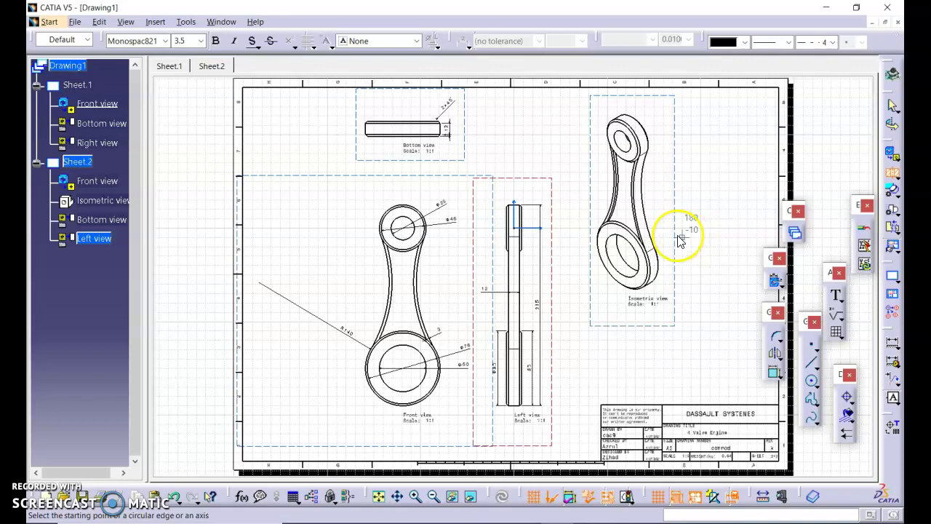
{"action": "left_click", "coordinate": [478, 230]}
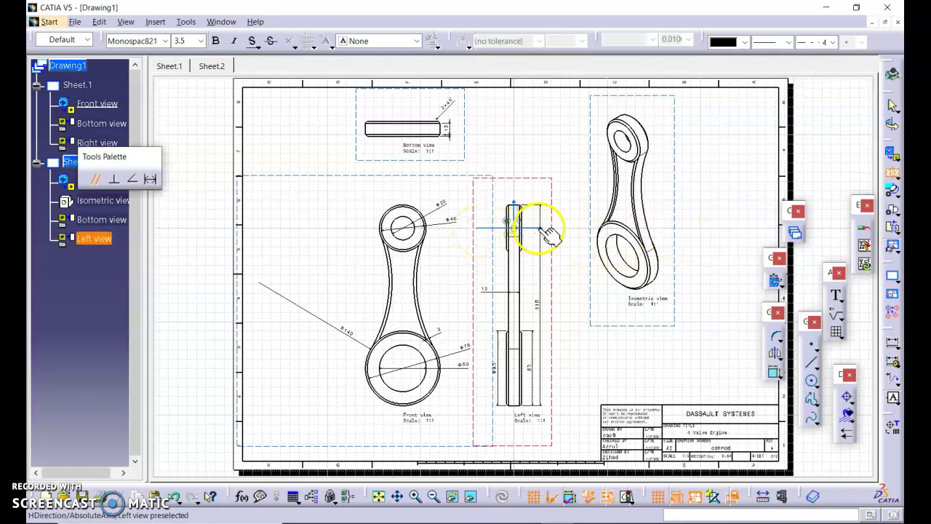
{"action": "double_click", "coordinate": [546, 230]}
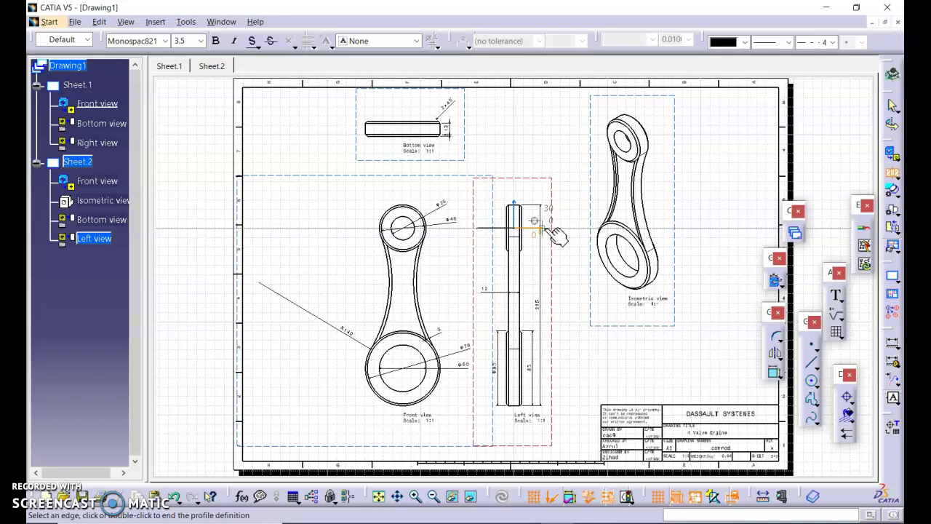
{"action": "double_click", "coordinate": [547, 229]}
{"action": "left_click", "coordinate": [546, 145]}
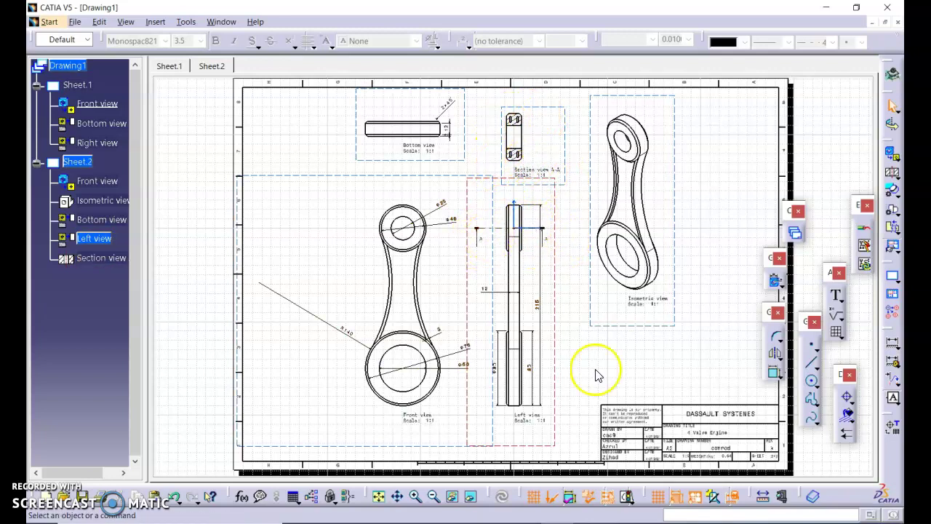
Compare the new section view with the offset section slide and read the Creating a detail view slide in the PDF
{"action": "key", "text": "alt+Tab"}
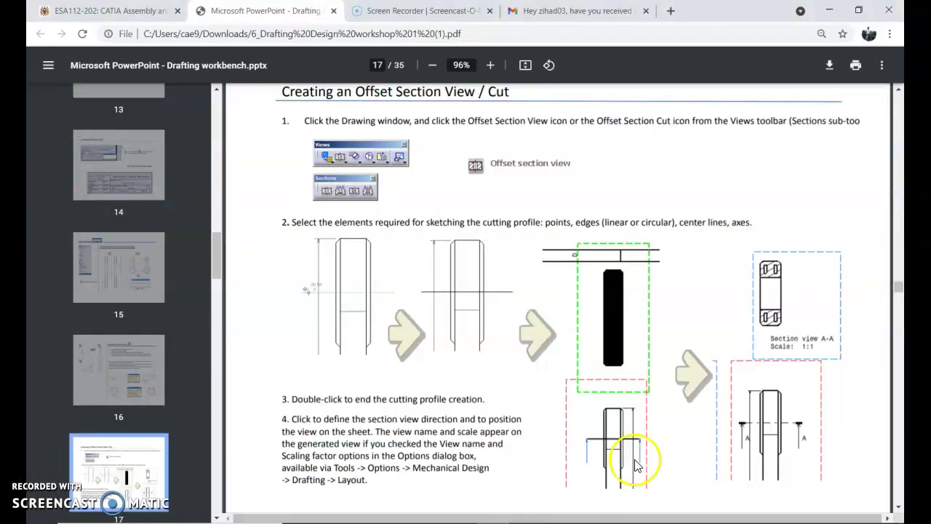
{"action": "scroll", "coordinate": [637, 464], "scroll_direction": "down", "scroll_amount": 3}
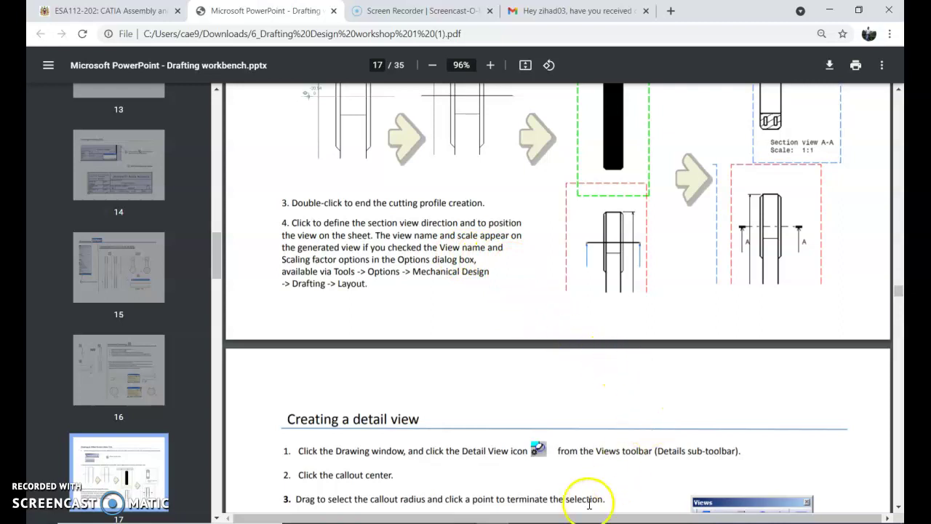
{"action": "key", "text": "alt+Tab"}
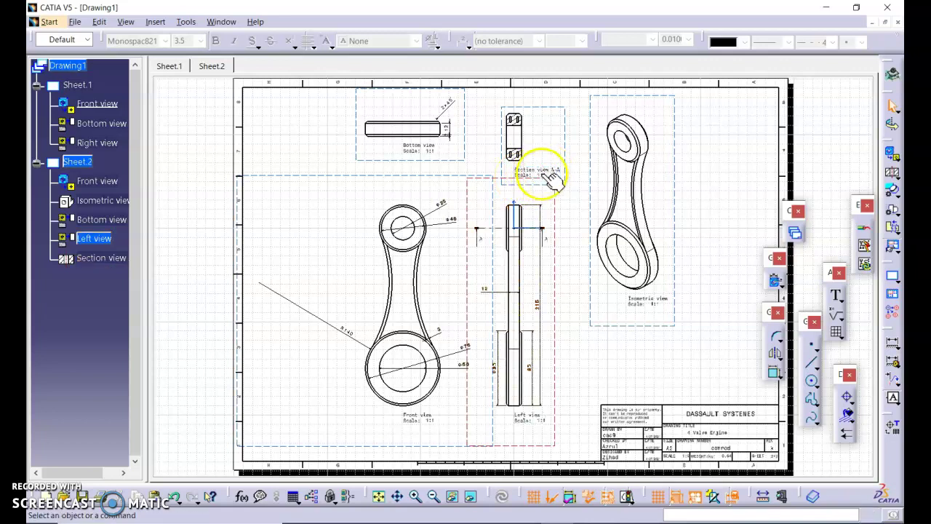
{"action": "key", "text": "alt+Tab"}
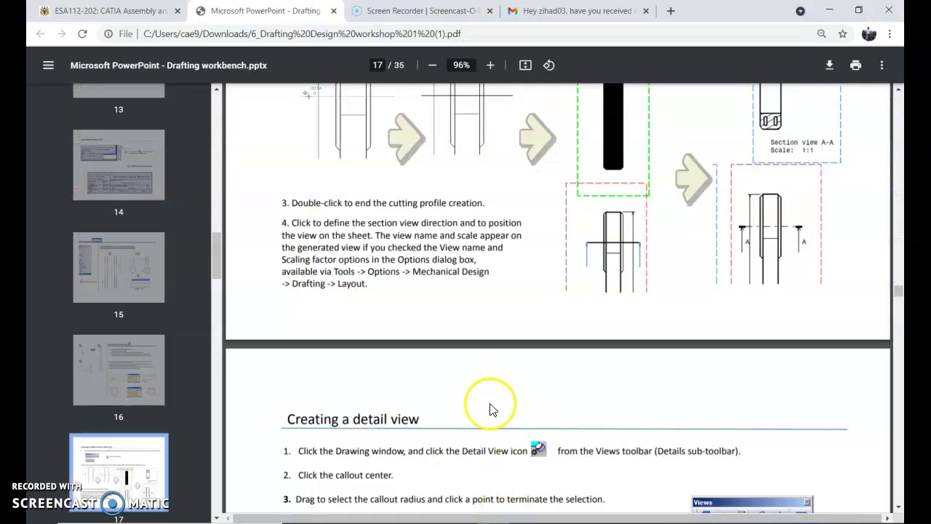
{"action": "scroll", "coordinate": [491, 410], "scroll_direction": "down", "scroll_amount": 4}
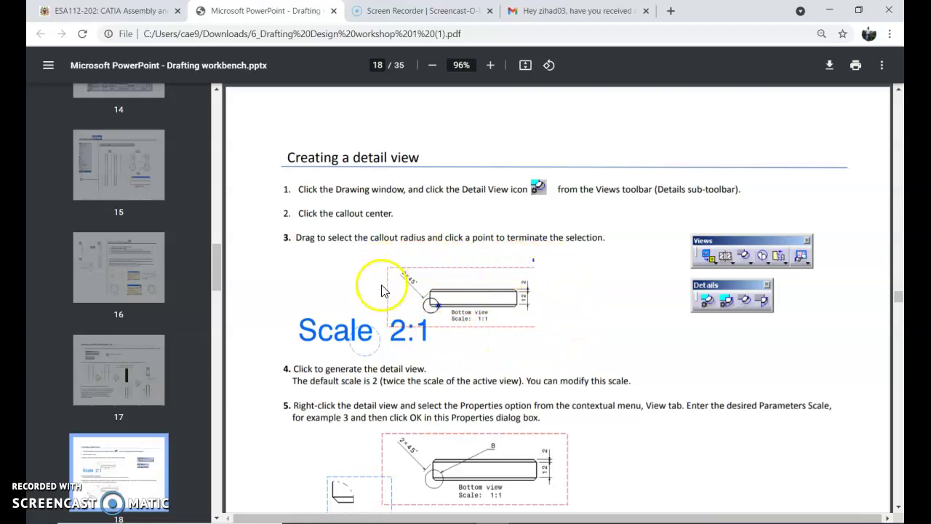
Activate the bottom view on Sheet.2 in CATIA and check it against the detail view slide
{"action": "key", "text": "alt+Tab"}
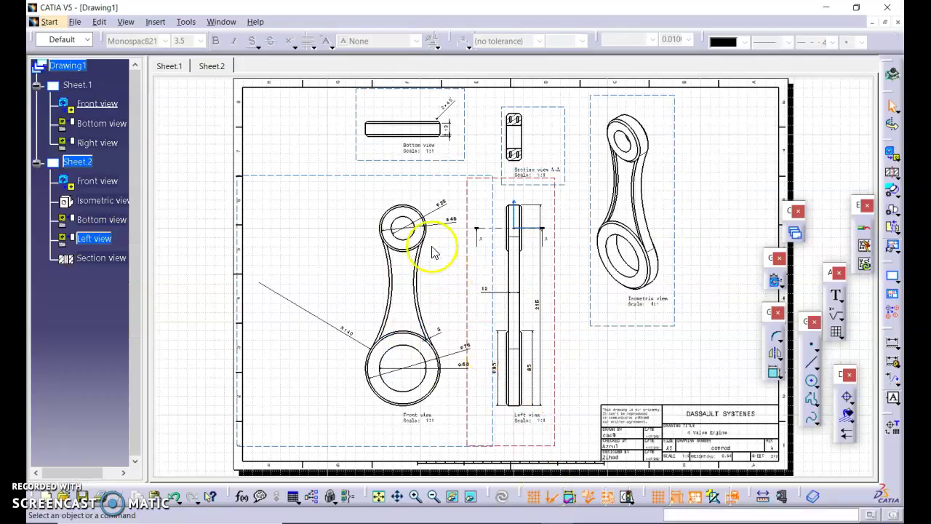
{"action": "left_click", "coordinate": [378, 166]}
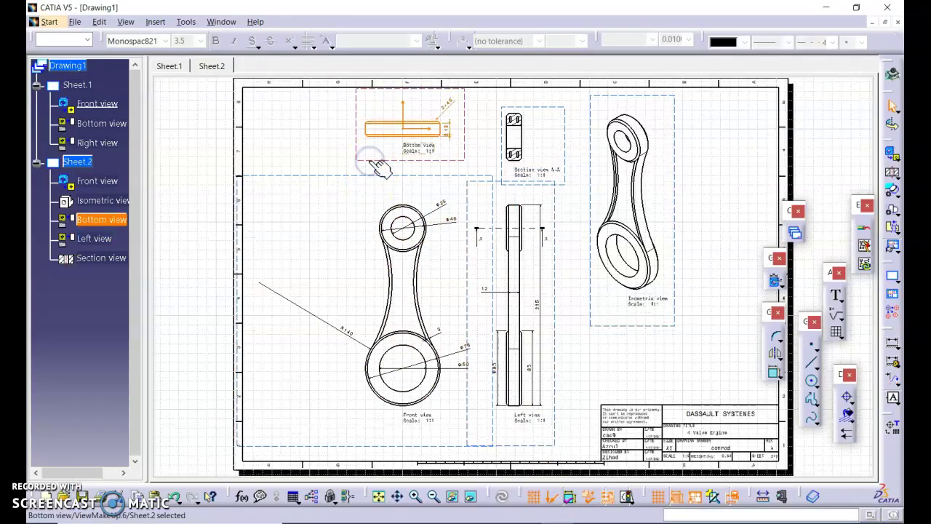
{"action": "left_click", "coordinate": [366, 189]}
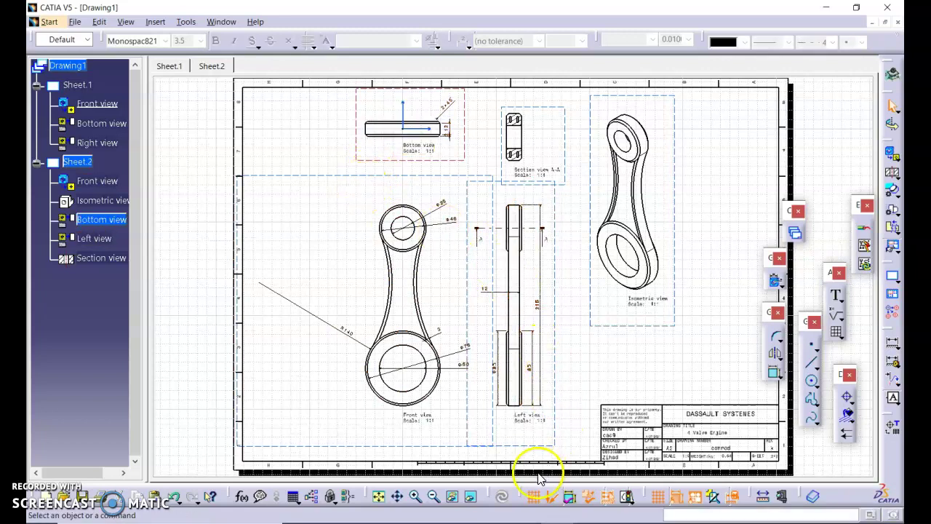
{"action": "key", "text": "alt+Tab"}
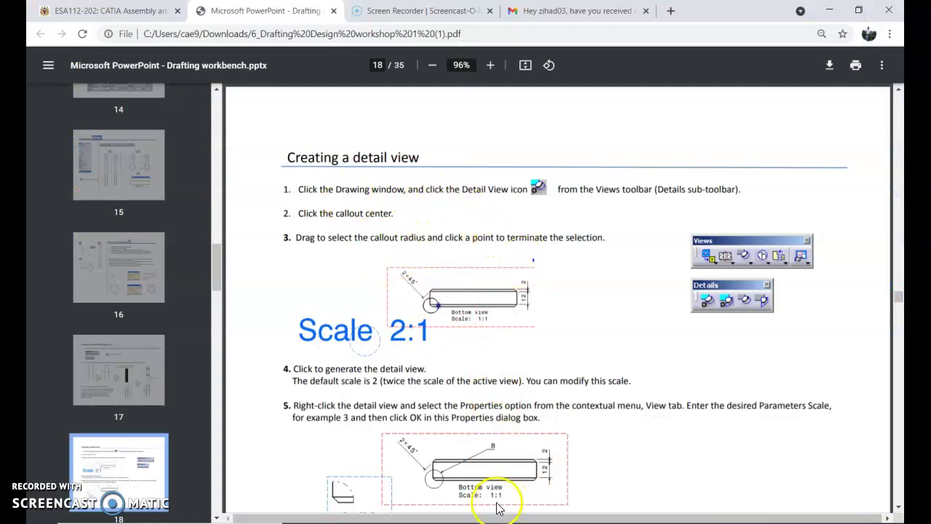
{"action": "left_click", "coordinate": [489, 521]}
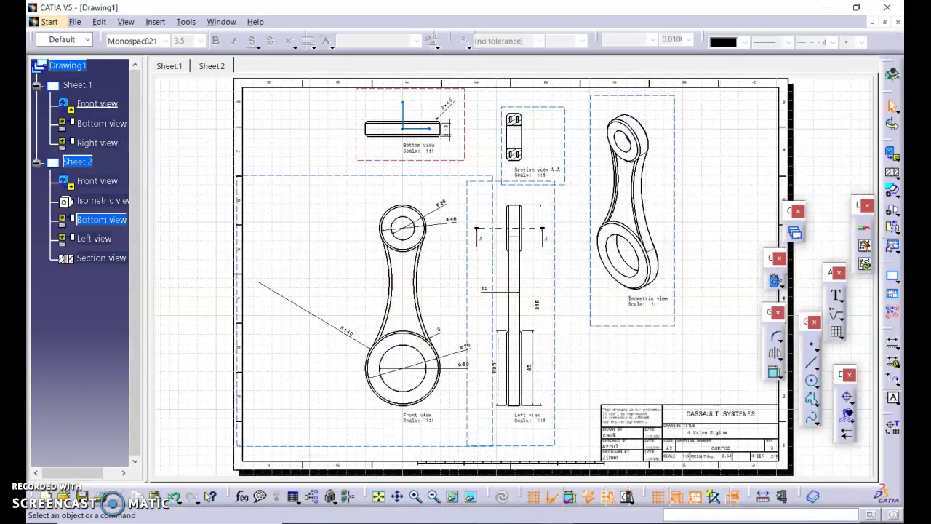
With grid snapping off, create a circular detail view of the bottom view's lower-left chamfered corner, placing it below and left of that view
{"action": "left_click", "coordinate": [893, 190]}
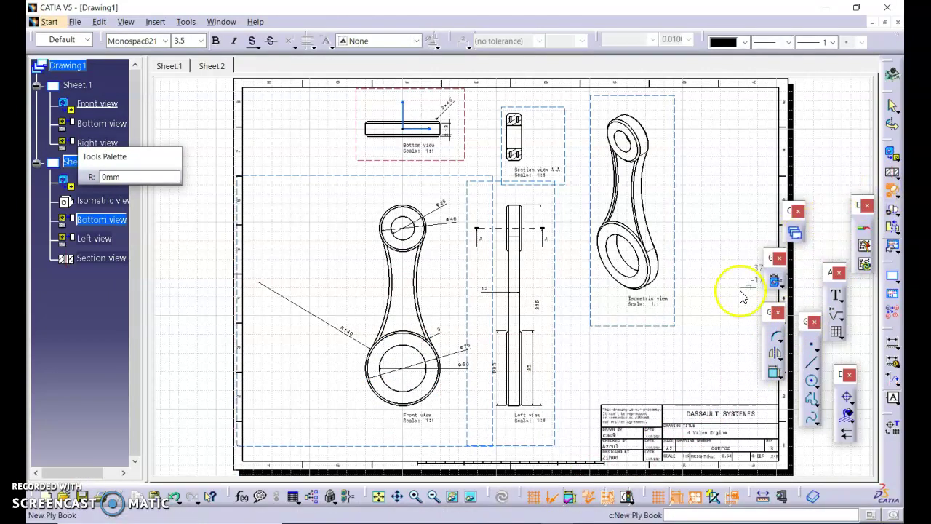
{"action": "key", "text": "alt+Tab"}
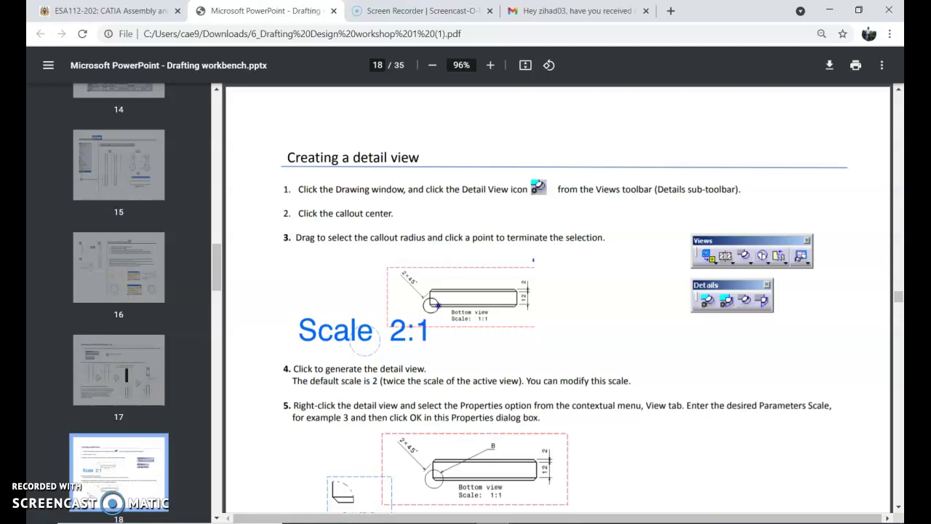
{"action": "key", "text": "alt+Tab"}
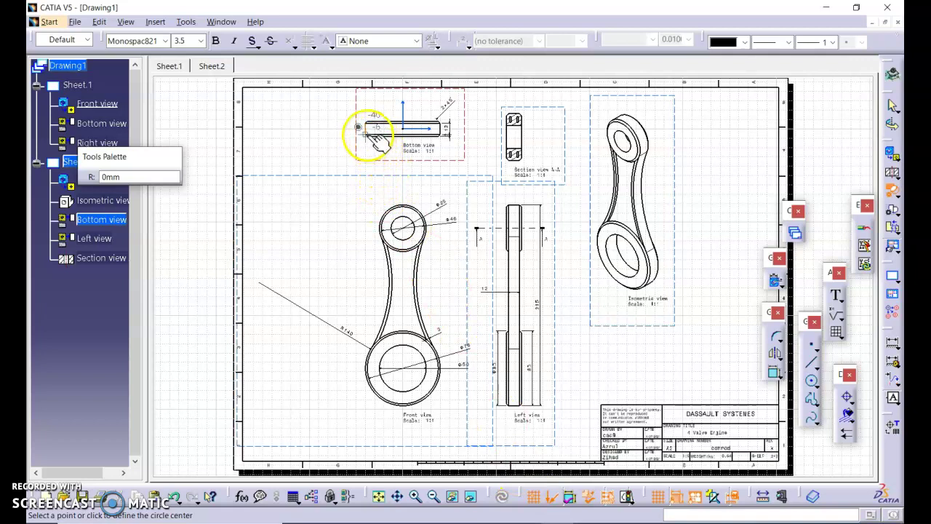
{"action": "left_click", "coordinate": [398, 498]}
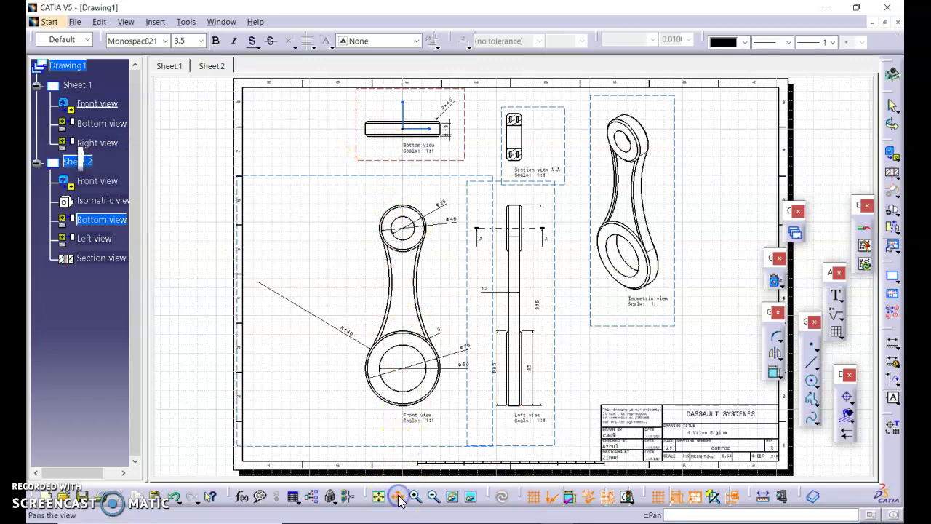
{"action": "left_click_drag", "start_coordinate": [376, 175], "coordinate": [413, 290]}
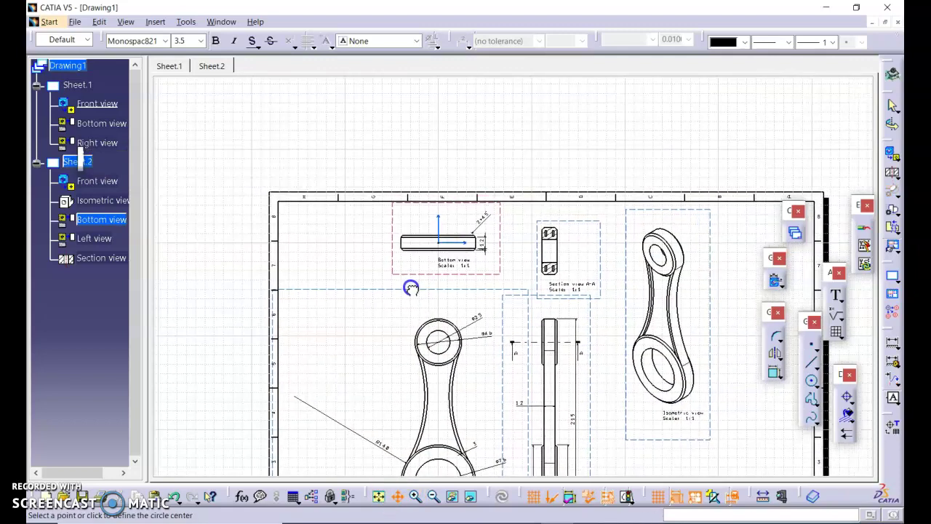
{"action": "left_click", "coordinate": [415, 496]}
{"action": "left_click", "coordinate": [417, 496]}
{"action": "left_click", "coordinate": [417, 496]}
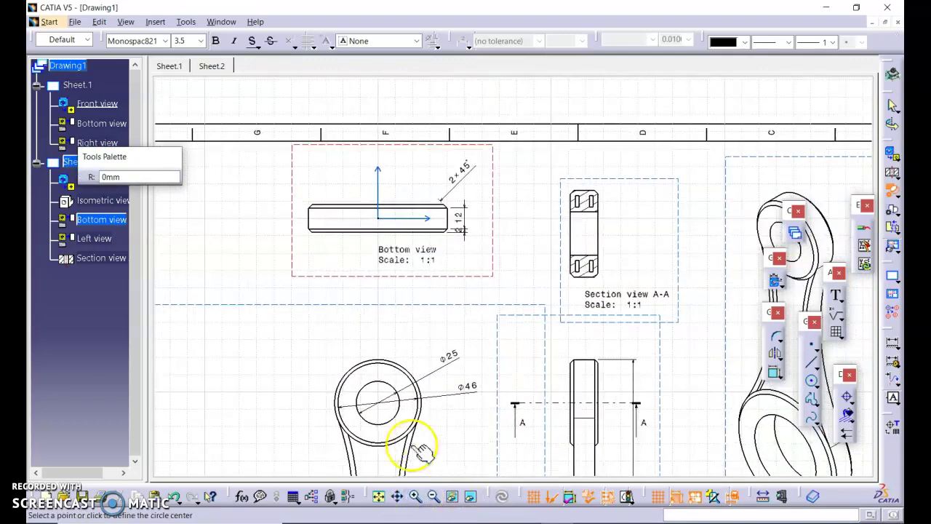
{"action": "left_click", "coordinate": [306, 228]}
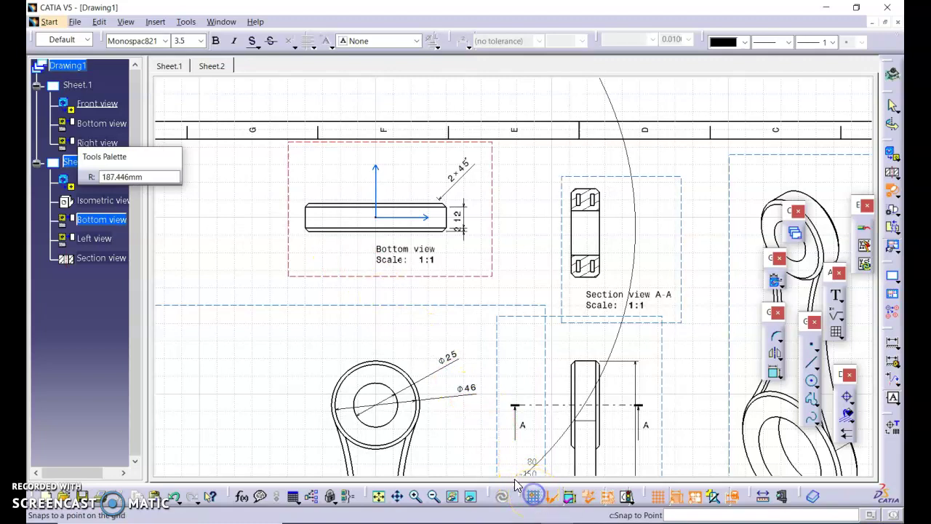
{"action": "left_click", "coordinate": [313, 244]}
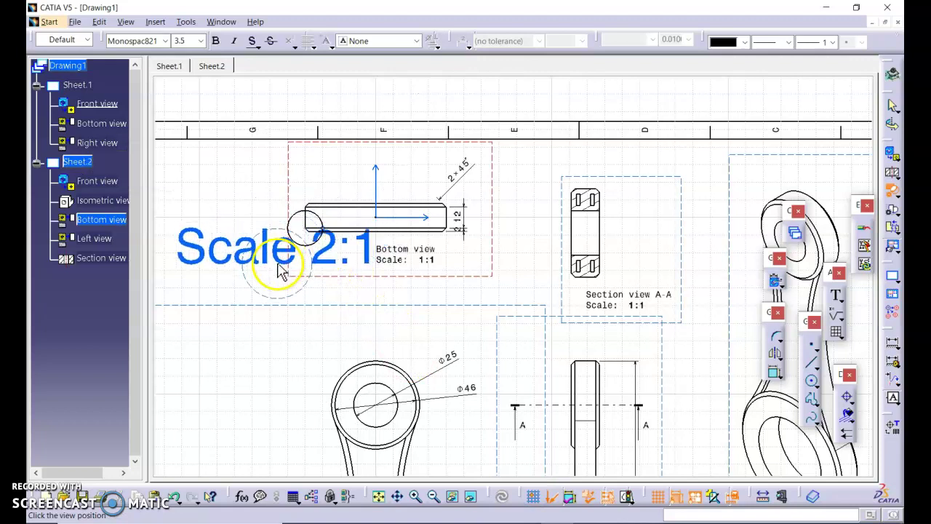
{"action": "left_click", "coordinate": [222, 275]}
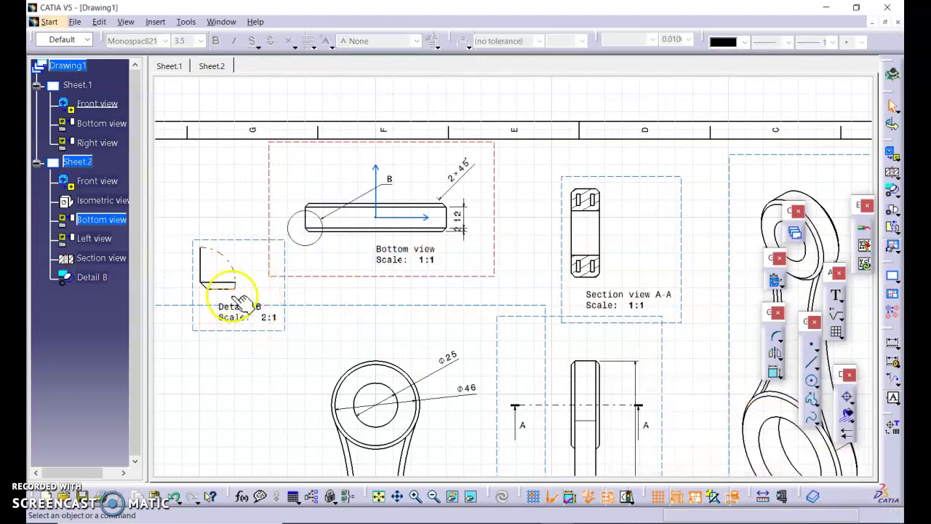
Read the PDF slide's instructions for modifying the detail view's scale and examine its finished example
{"action": "left_click", "coordinate": [472, 522]}
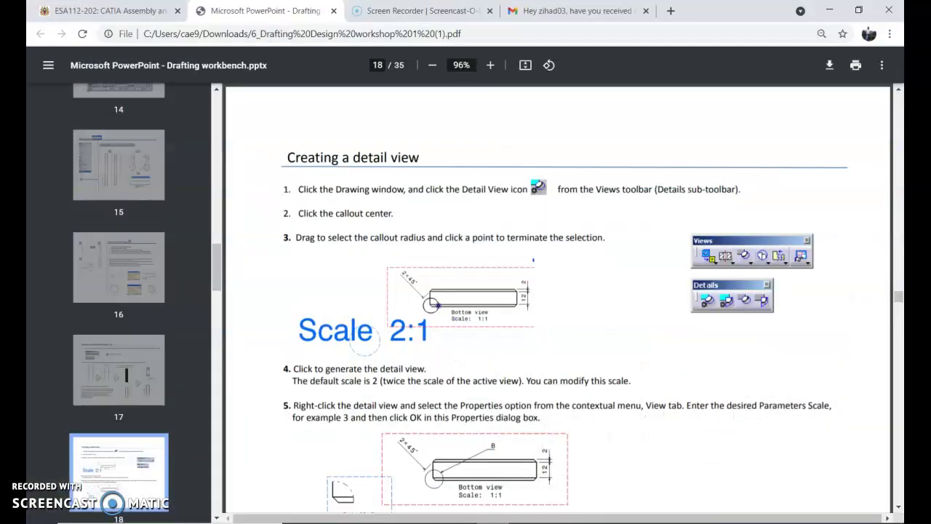
{"action": "scroll", "coordinate": [505, 401], "scroll_direction": "down", "scroll_amount": 2}
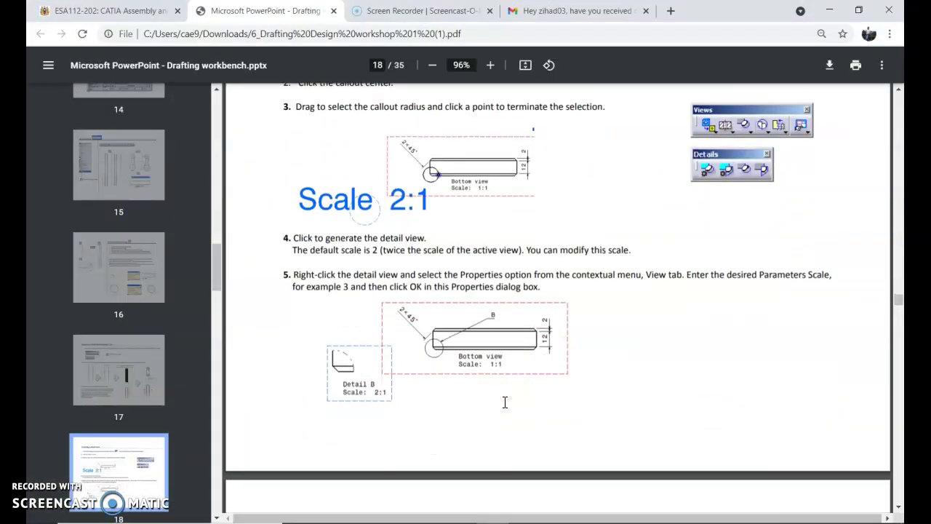
{"action": "scroll", "coordinate": [505, 401], "scroll_direction": "down", "scroll_amount": 2}
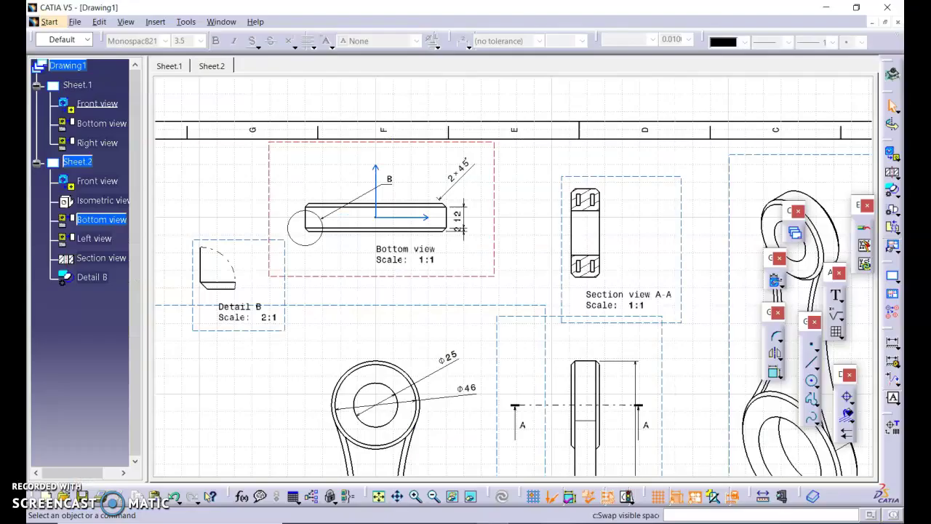
Back in CATIA, set the scale of the Detail B view to 3:1 in its properties
{"action": "left_click", "coordinate": [553, 487]}
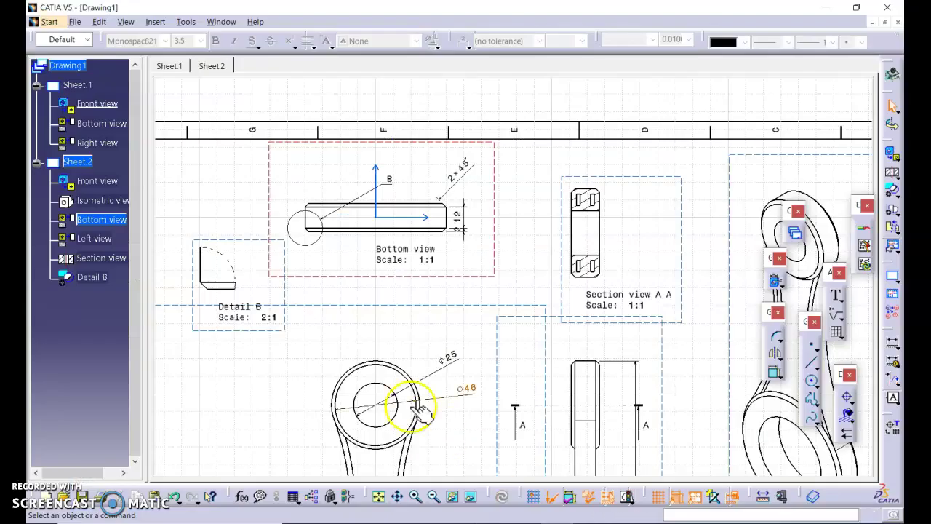
{"action": "right_click", "coordinate": [293, 330]}
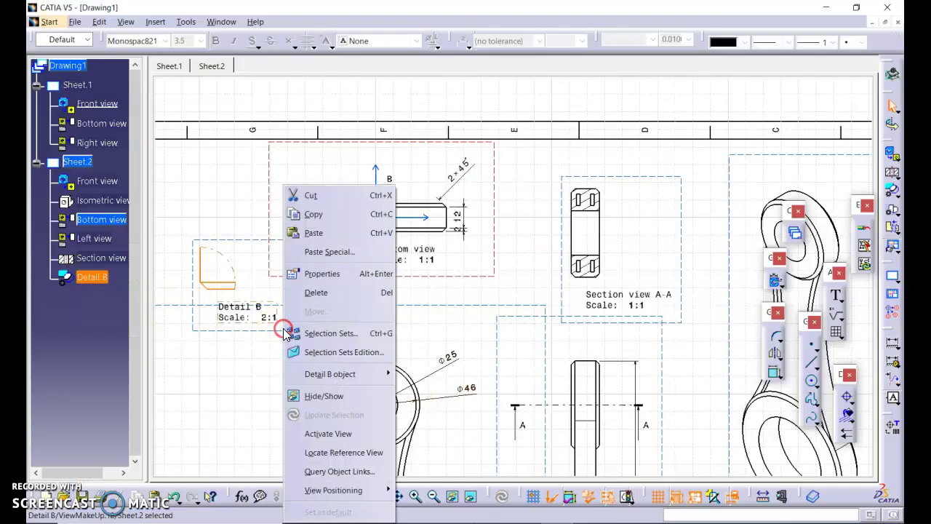
{"action": "left_click", "coordinate": [325, 274]}
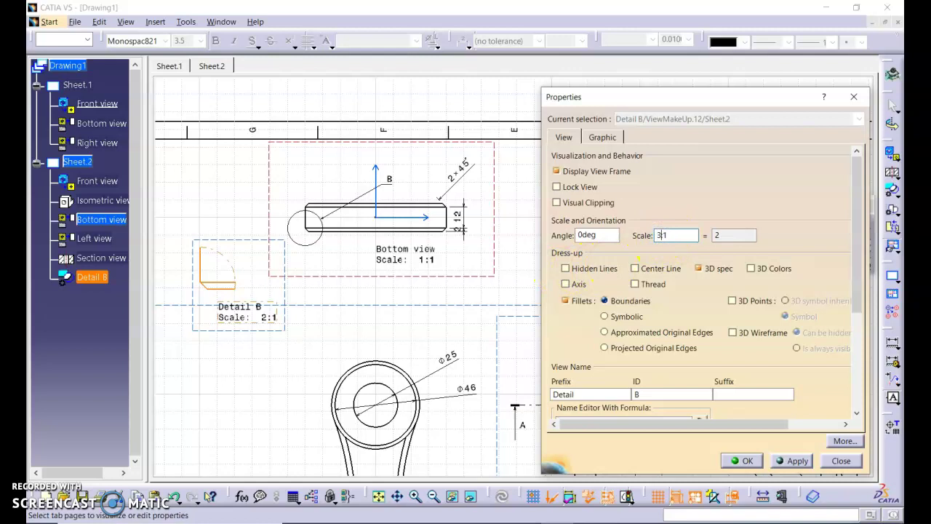
{"action": "left_click", "coordinate": [791, 462]}
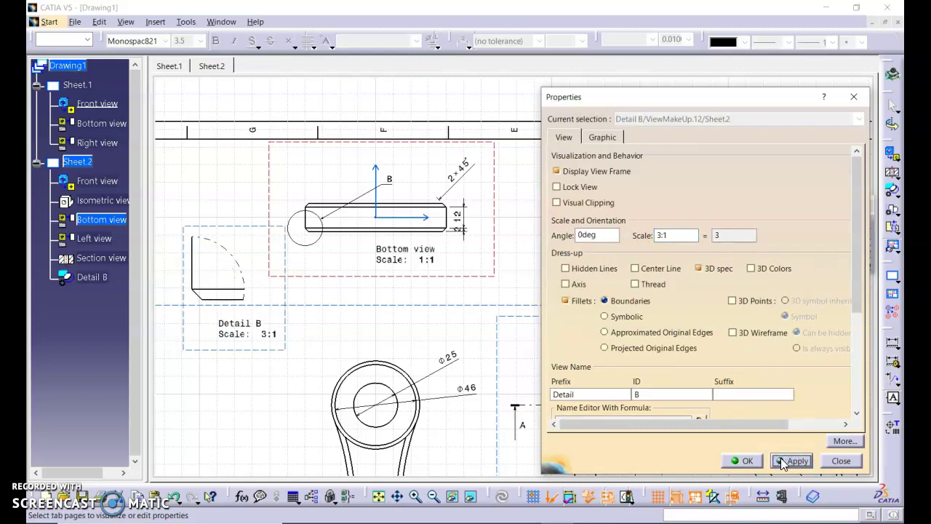
{"action": "left_click", "coordinate": [749, 461]}
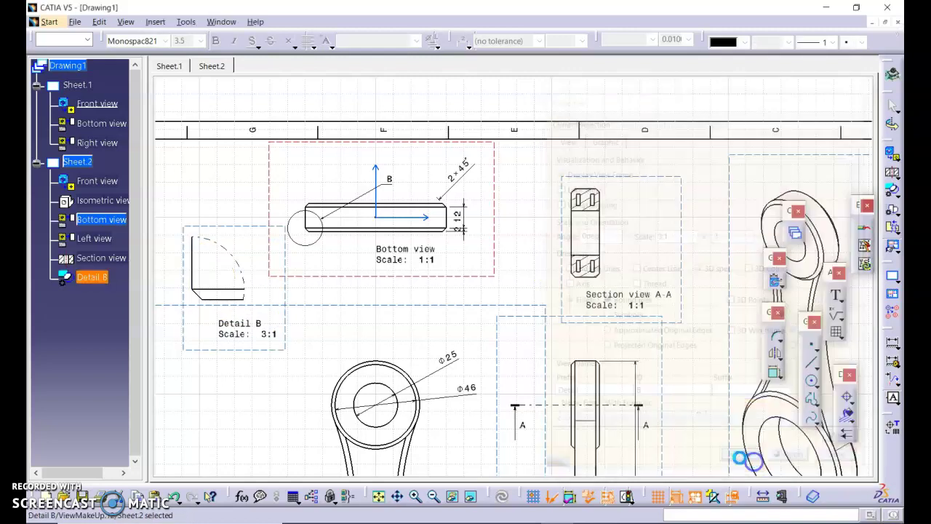
{"action": "left_click", "coordinate": [520, 284]}
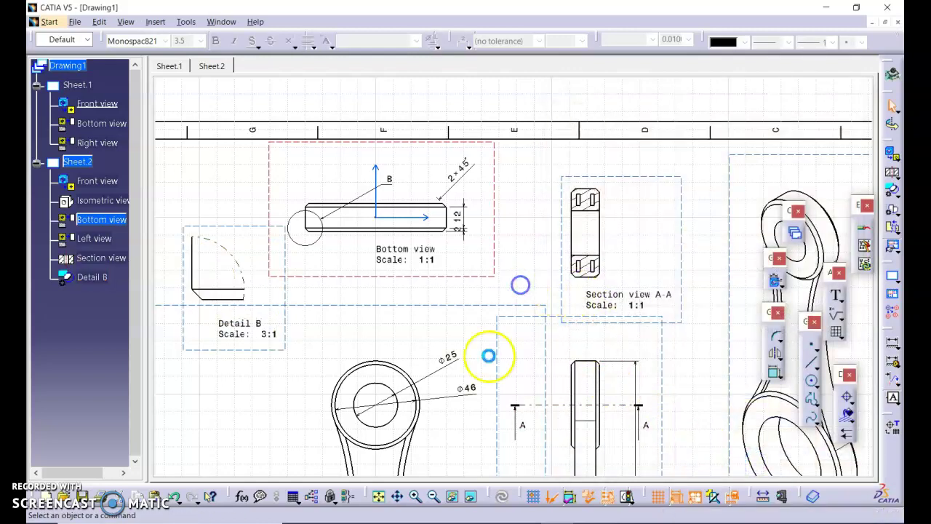
{"action": "left_click", "coordinate": [379, 497]}
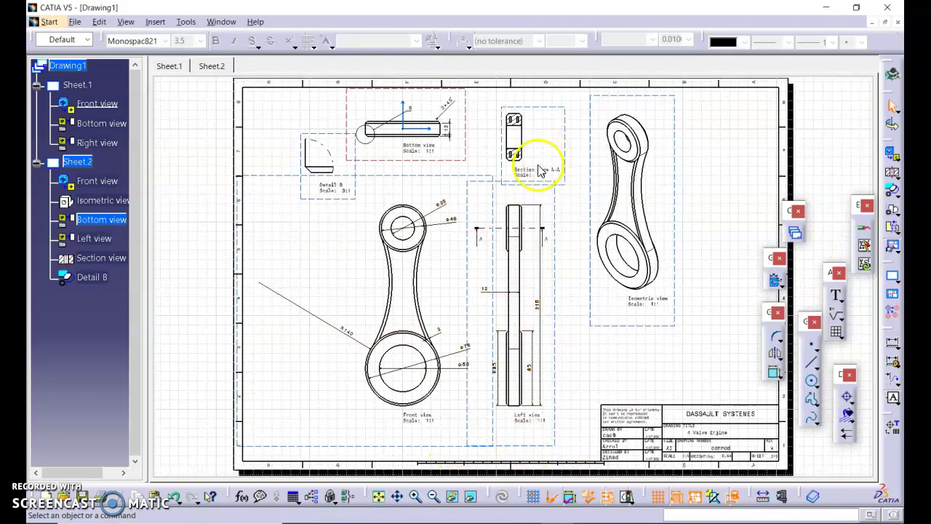
Compare the sheet with the Complete Working Drawing slide in the PDF
{"action": "left_click", "coordinate": [515, 521]}
{"action": "scroll", "coordinate": [544, 423], "scroll_direction": "down", "scroll_amount": 3}
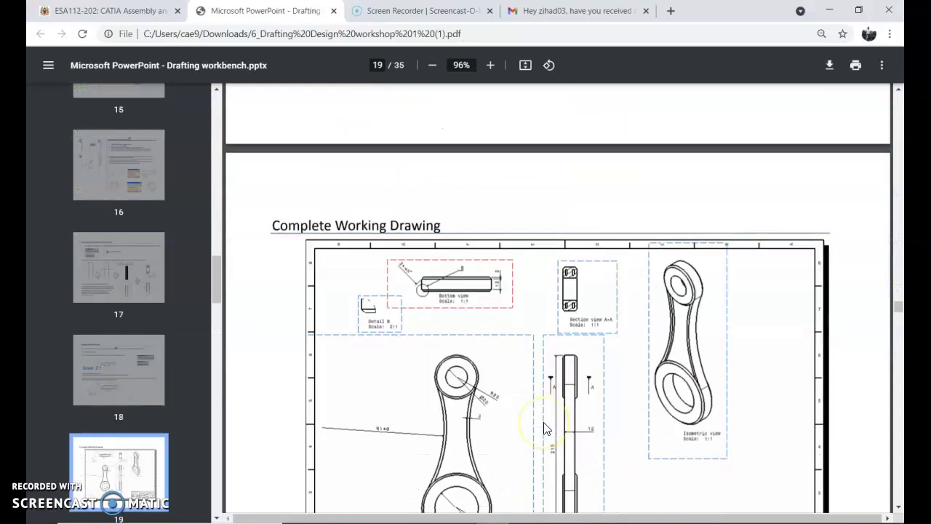
{"action": "scroll", "coordinate": [544, 429], "scroll_direction": "down", "scroll_amount": 2}
{"action": "scroll", "coordinate": [546, 428], "scroll_direction": "down", "scroll_amount": 3}
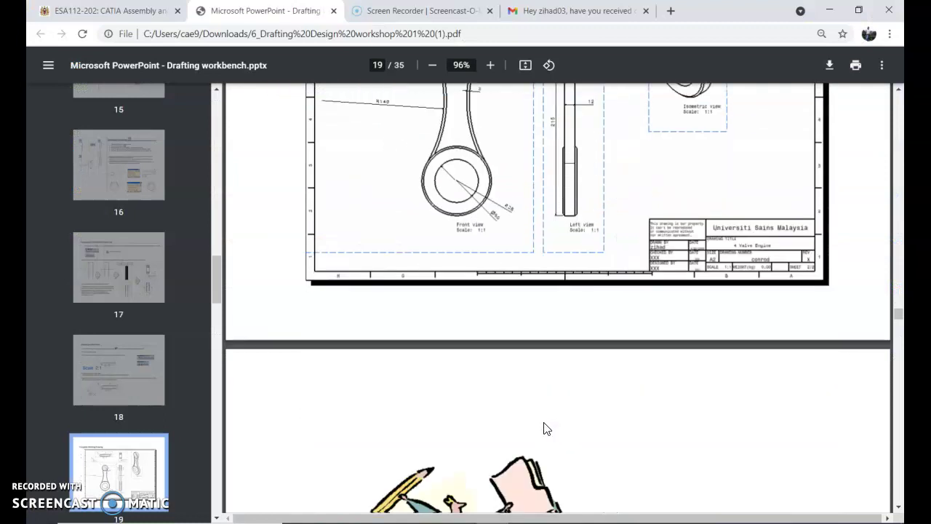
{"action": "scroll", "coordinate": [545, 427], "scroll_direction": "up", "scroll_amount": 4}
Return to CATIA and move the Detail B view up and left, clear of the front and bottom view frames
{"action": "left_click", "coordinate": [515, 513]}
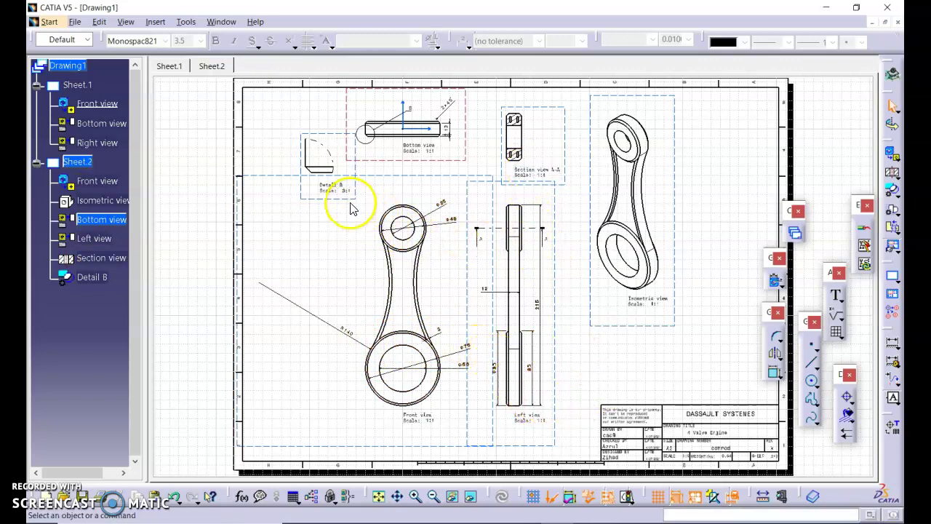
{"action": "left_click_drag", "start_coordinate": [350, 203], "coordinate": [332, 181]}
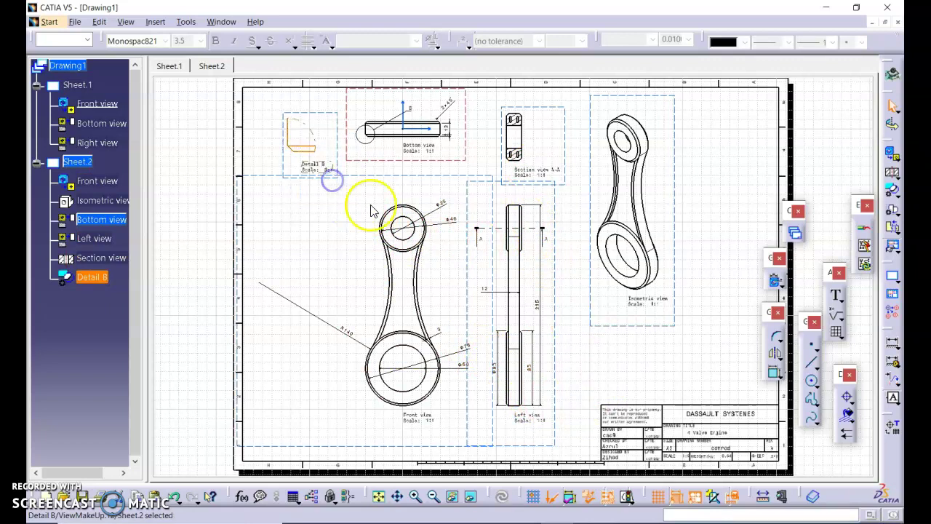
{"action": "left_click", "coordinate": [322, 238]}
{"action": "left_click", "coordinate": [617, 363]}
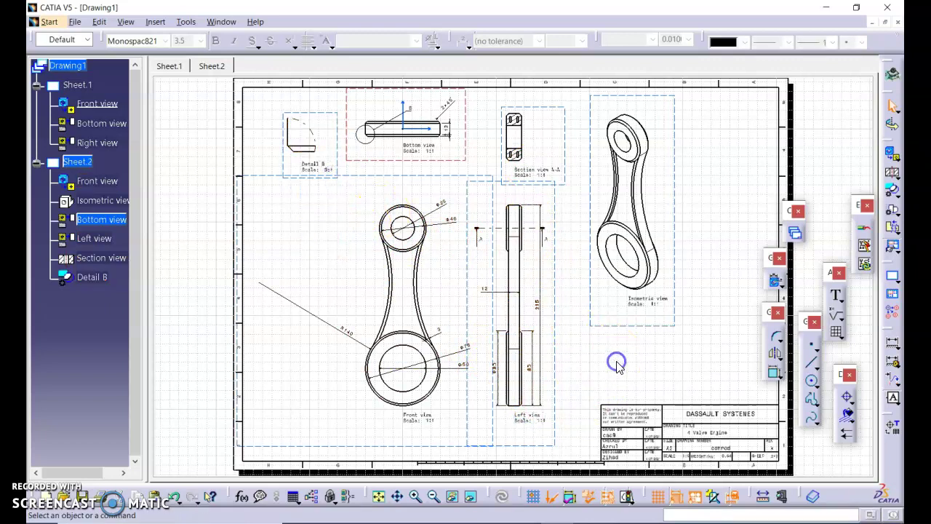